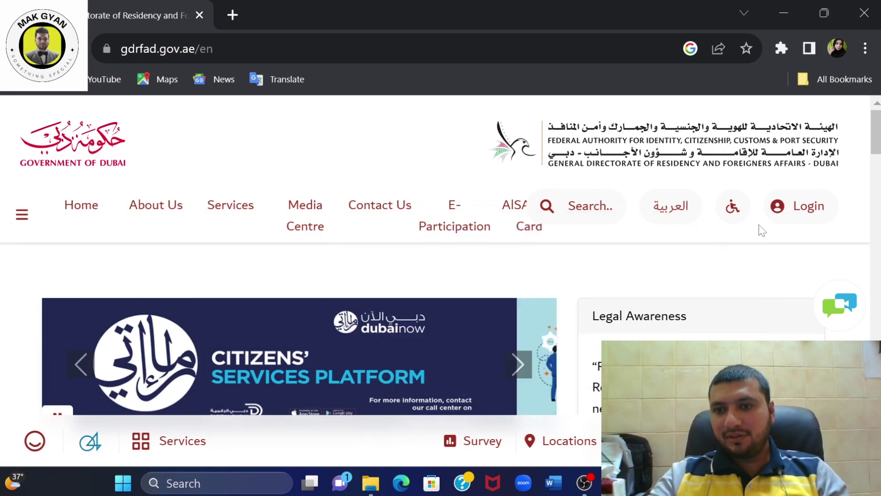
Open the Smart Services login and choose an individual sign-in through UAE PASS.
{"action": "left_click", "coordinate": [802, 213]}
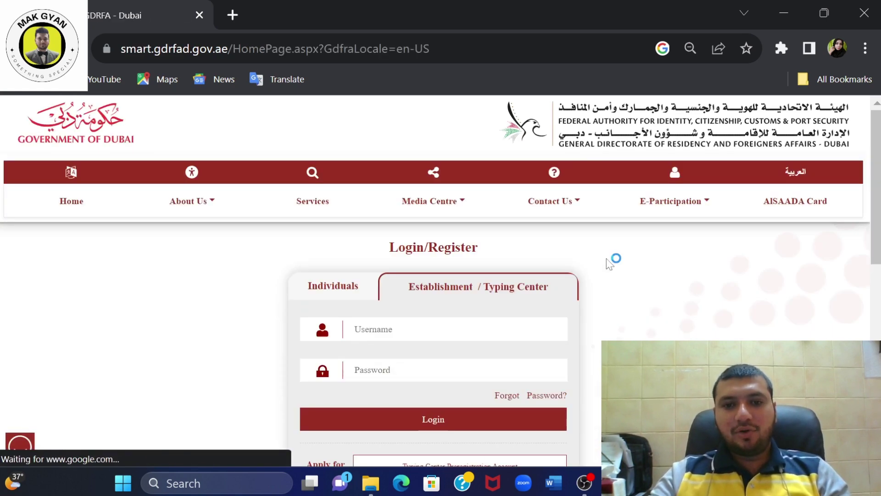
{"action": "scroll", "coordinate": [671, 275], "scroll_direction": "down", "scroll_amount": 2}
{"action": "scroll", "coordinate": [677, 276], "scroll_direction": "up", "scroll_amount": 2}
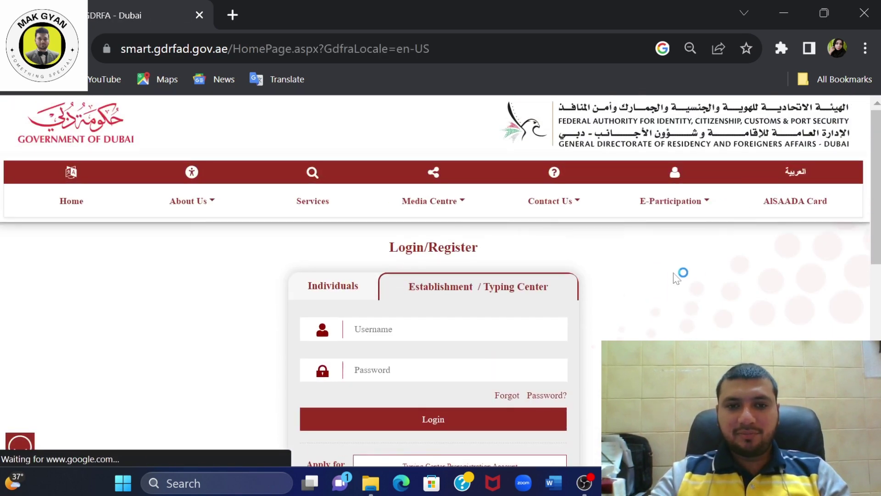
{"action": "scroll", "coordinate": [673, 273], "scroll_direction": "down", "scroll_amount": 2}
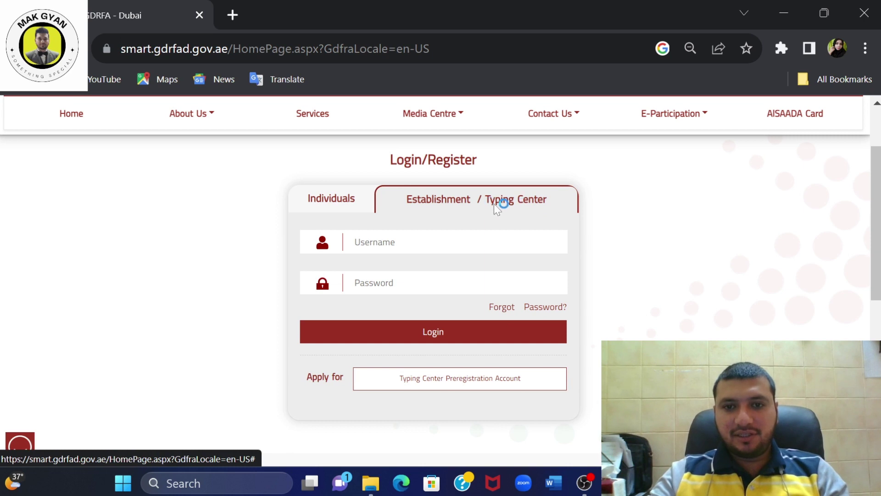
{"action": "left_click", "coordinate": [342, 204]}
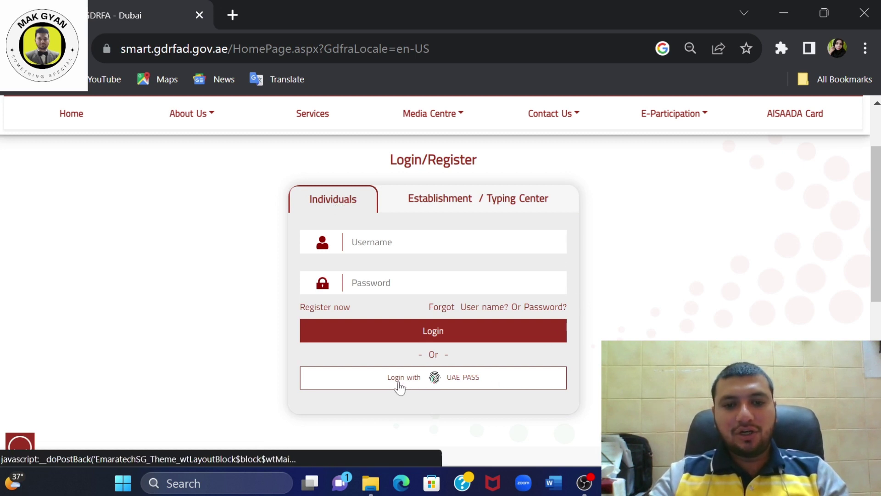
{"action": "left_click", "coordinate": [459, 380]}
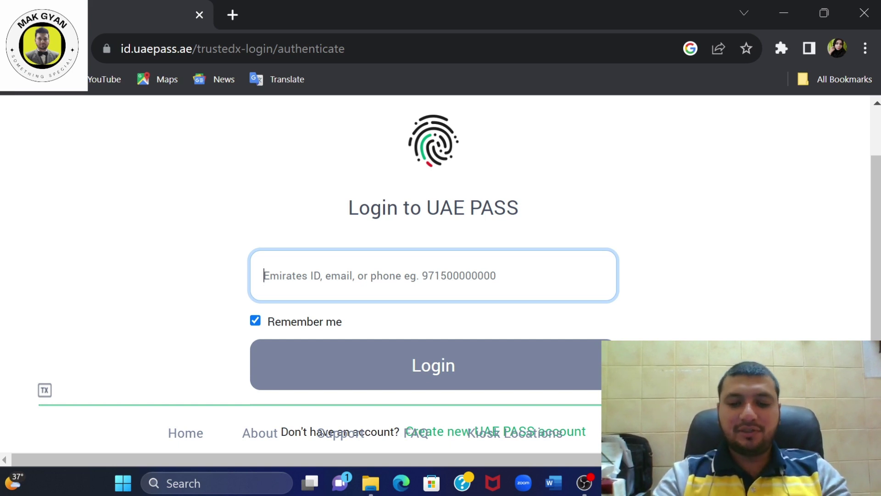
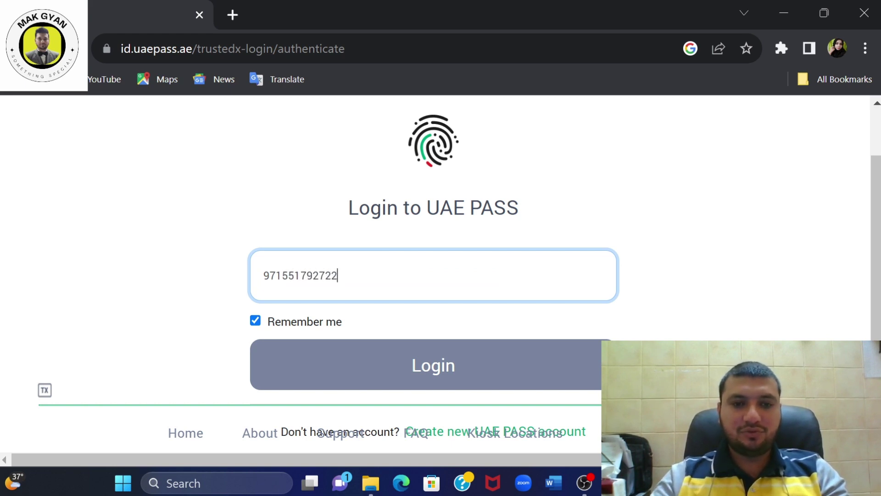
Enter the account's mobile number in UAE PASS and submit the login.
{"action": "left_click", "coordinate": [452, 367]}
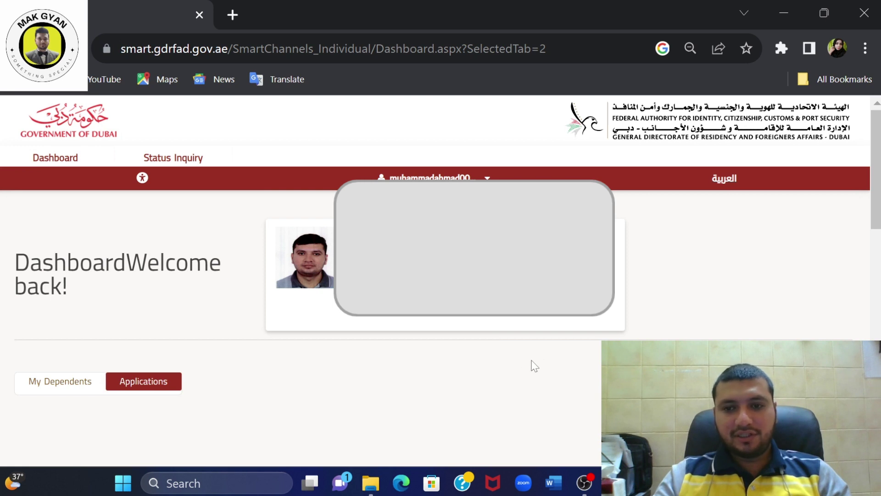
Scroll the dashboard to the Applications area to reach New Application.
{"action": "scroll", "coordinate": [540, 363], "scroll_direction": "down", "scroll_amount": 2}
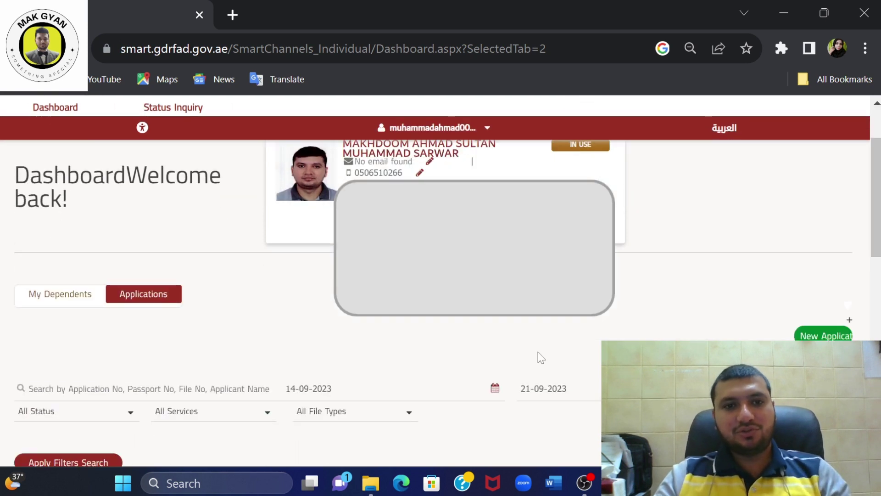
{"action": "scroll", "coordinate": [540, 358], "scroll_direction": "up", "scroll_amount": 2}
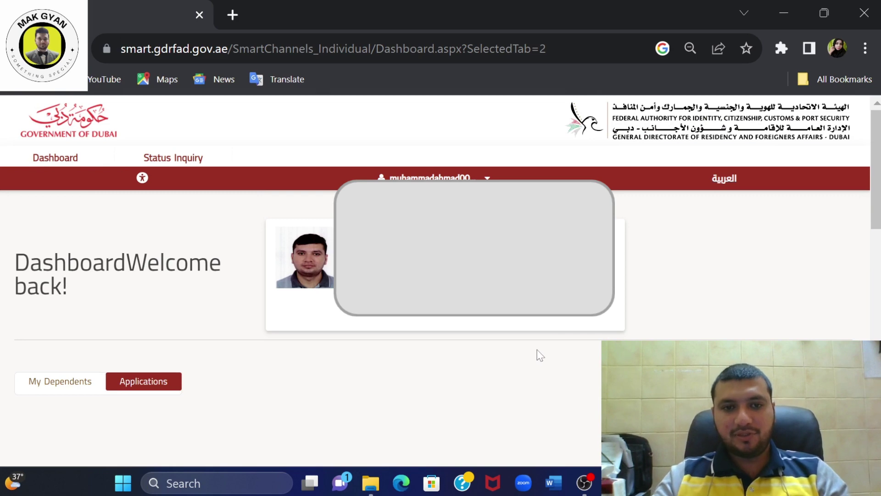
{"action": "scroll", "coordinate": [516, 352], "scroll_direction": "down", "scroll_amount": 2}
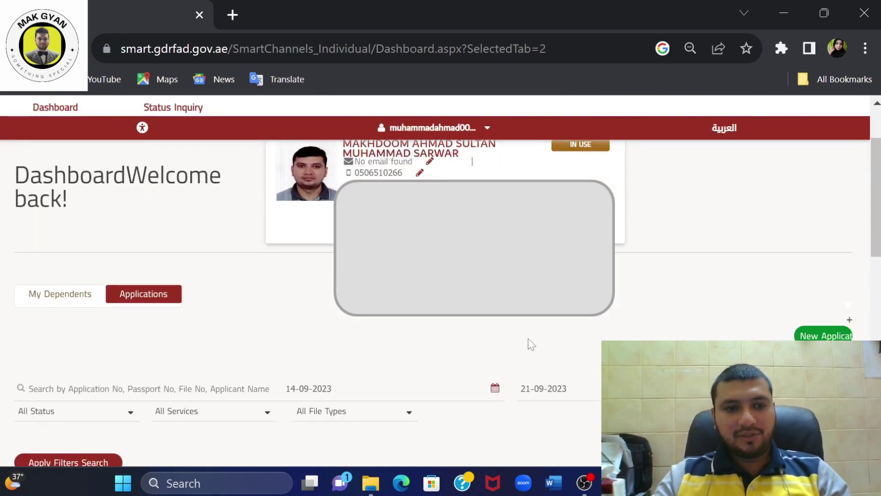
{"action": "scroll", "coordinate": [533, 346], "scroll_direction": "down", "scroll_amount": 3}
{"action": "scroll", "coordinate": [536, 349], "scroll_direction": "up", "scroll_amount": 5}
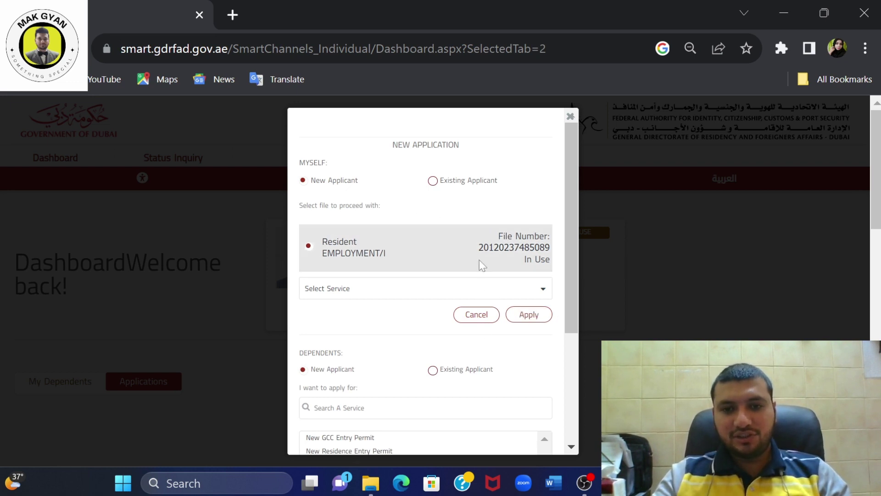
Select New Residence Entry Permit under Dependents and apply for it.
{"action": "scroll", "coordinate": [497, 271], "scroll_direction": "down", "scroll_amount": 2}
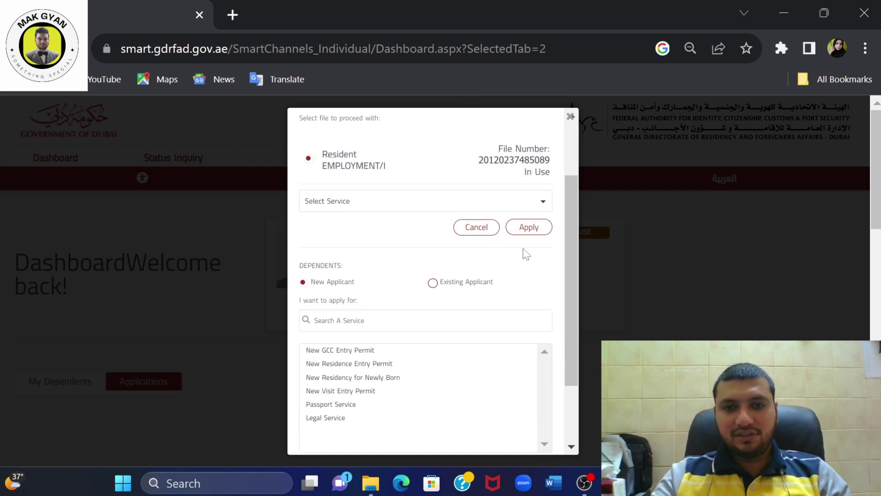
{"action": "scroll", "coordinate": [524, 254], "scroll_direction": "down", "scroll_amount": 2}
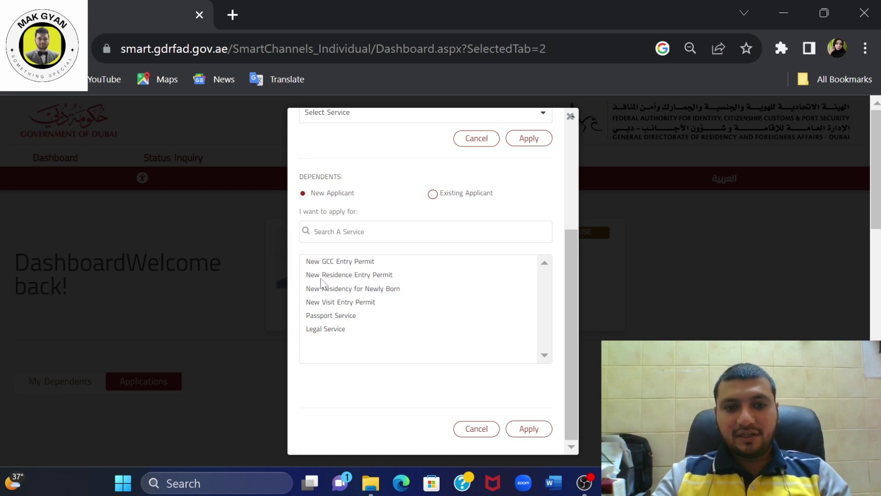
{"action": "left_click", "coordinate": [364, 276]}
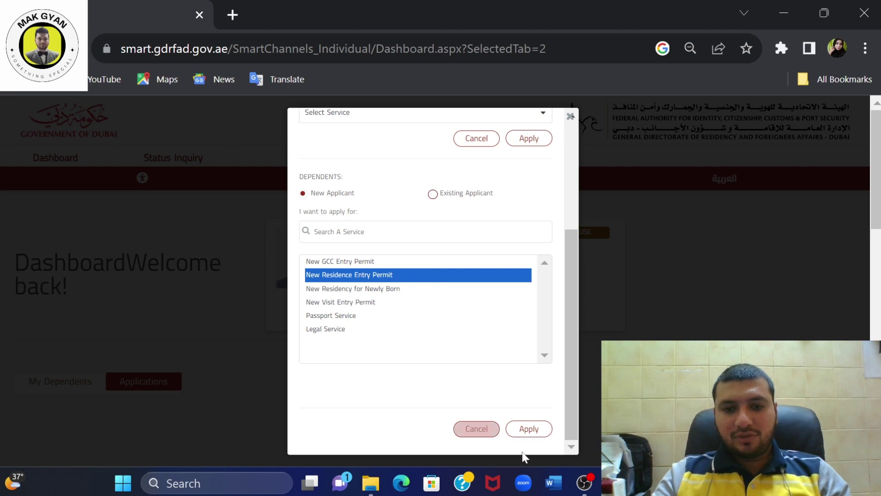
{"action": "left_click", "coordinate": [534, 433]}
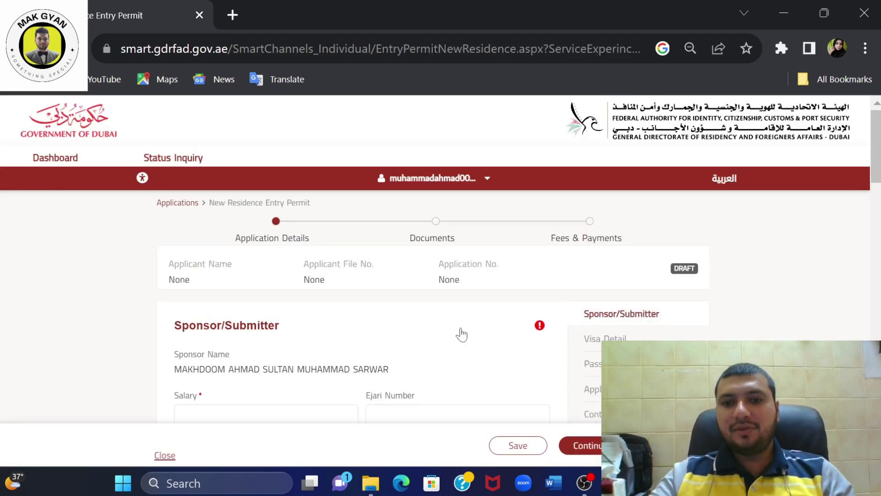
{"action": "scroll", "coordinate": [464, 326], "scroll_direction": "down", "scroll_amount": 4}
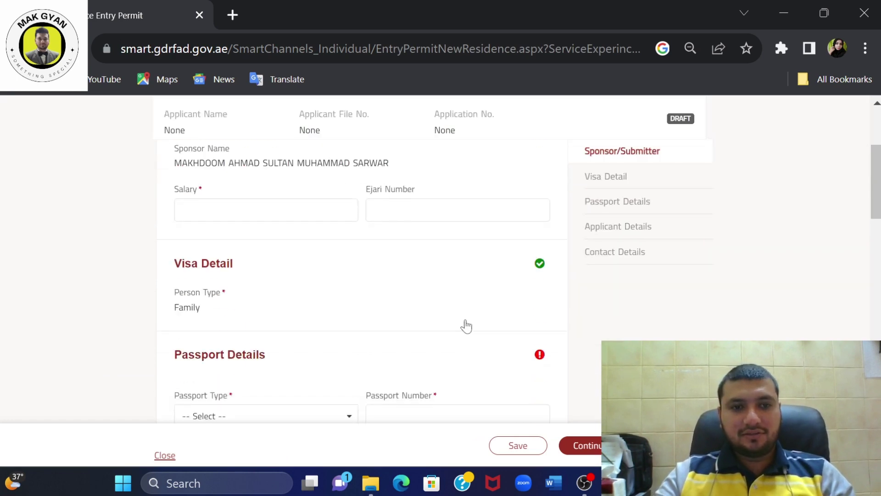
{"action": "scroll", "coordinate": [466, 326], "scroll_direction": "down", "scroll_amount": 7}
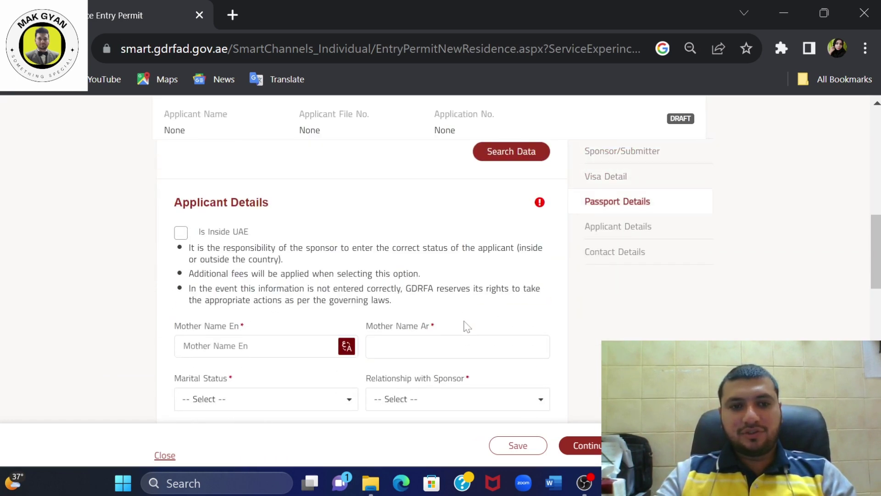
{"action": "scroll", "coordinate": [467, 327], "scroll_direction": "down", "scroll_amount": 12}
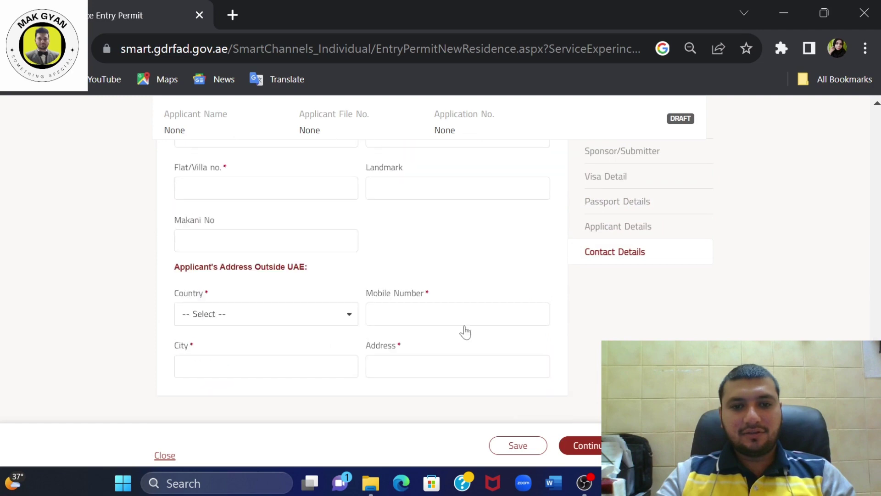
{"action": "scroll", "coordinate": [465, 332], "scroll_direction": "up", "scroll_amount": 14}
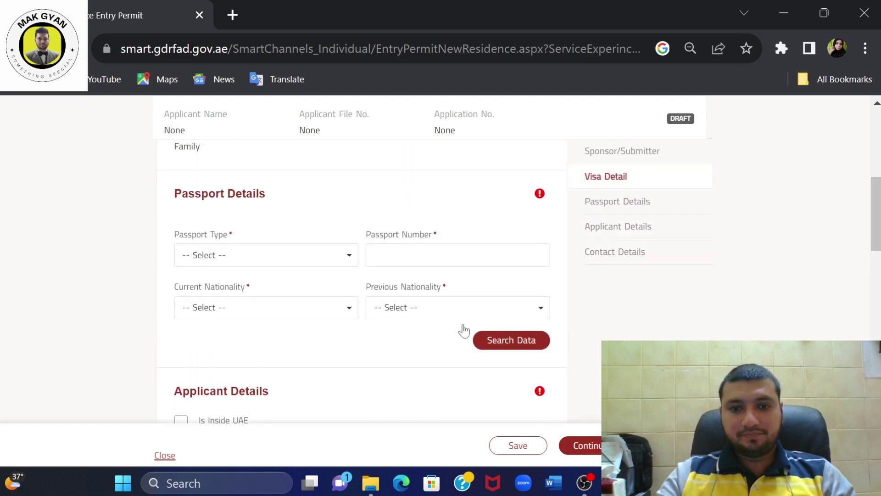
{"action": "scroll", "coordinate": [463, 330], "scroll_direction": "up", "scroll_amount": 4}
{"action": "scroll", "coordinate": [464, 330], "scroll_direction": "down", "scroll_amount": 4}
{"action": "scroll", "coordinate": [463, 329], "scroll_direction": "up", "scroll_amount": 6}
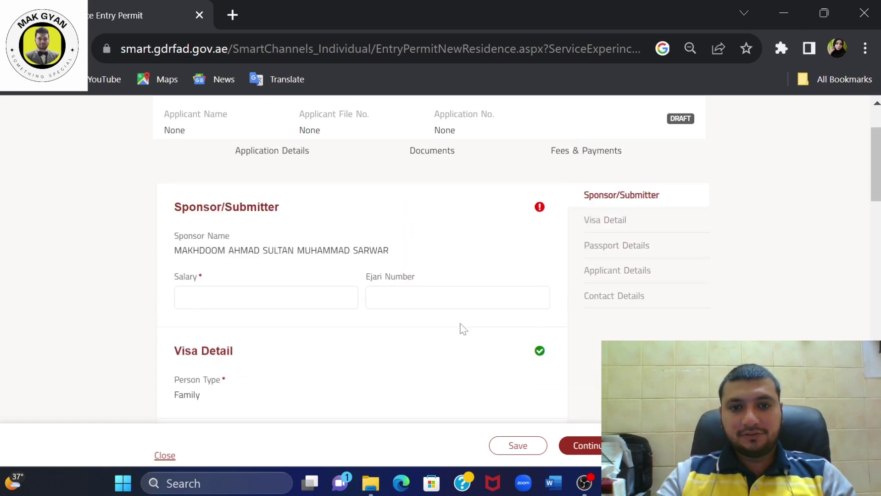
{"action": "scroll", "coordinate": [463, 330], "scroll_direction": "up", "scroll_amount": 3}
{"action": "scroll", "coordinate": [463, 330], "scroll_direction": "down", "scroll_amount": 6}
{"action": "scroll", "coordinate": [464, 330], "scroll_direction": "up", "scroll_amount": 4}
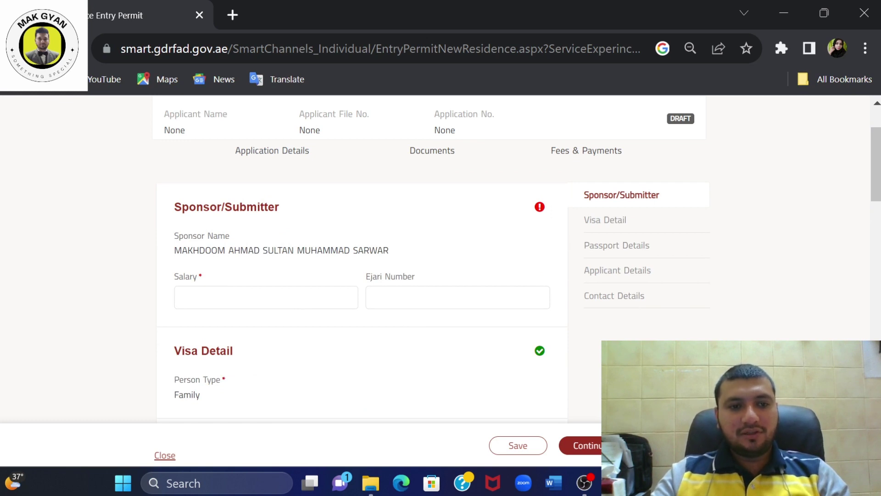
Enter 4444 as the sponsor's salary and move on to Passport Details.
{"action": "left_click", "coordinate": [275, 299]}
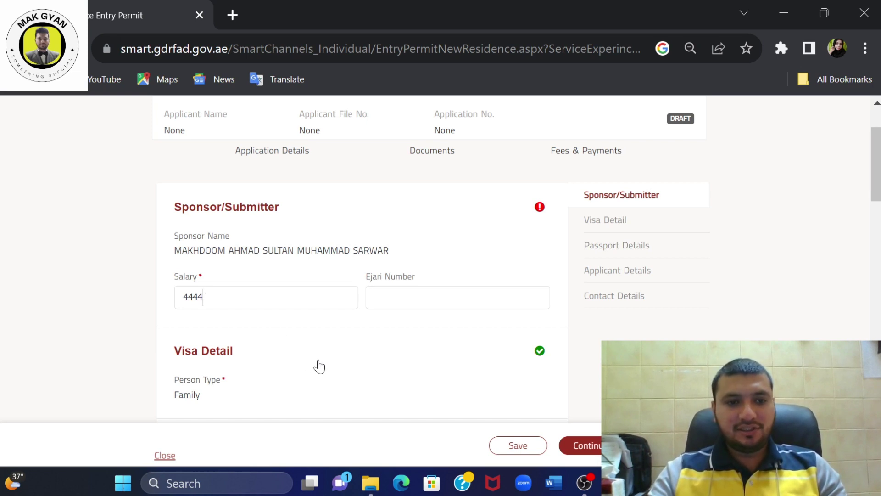
{"action": "scroll", "coordinate": [321, 366], "scroll_direction": "down", "scroll_amount": 2}
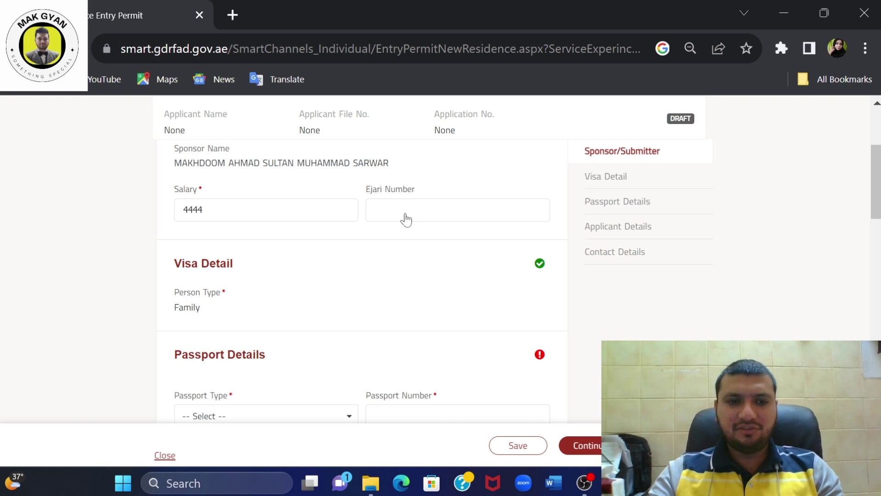
{"action": "scroll", "coordinate": [395, 250], "scroll_direction": "down", "scroll_amount": 3}
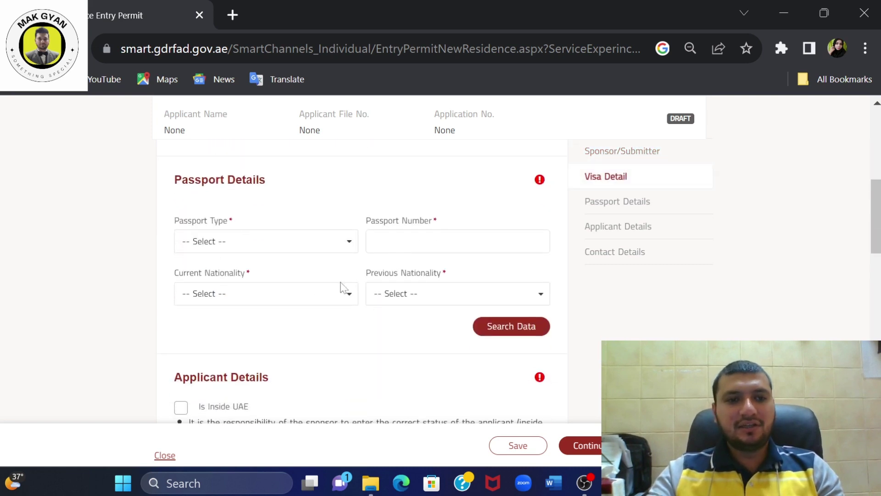
Set the passport type to Normal and enter the applicant's passport number.
{"action": "left_click", "coordinate": [320, 245]}
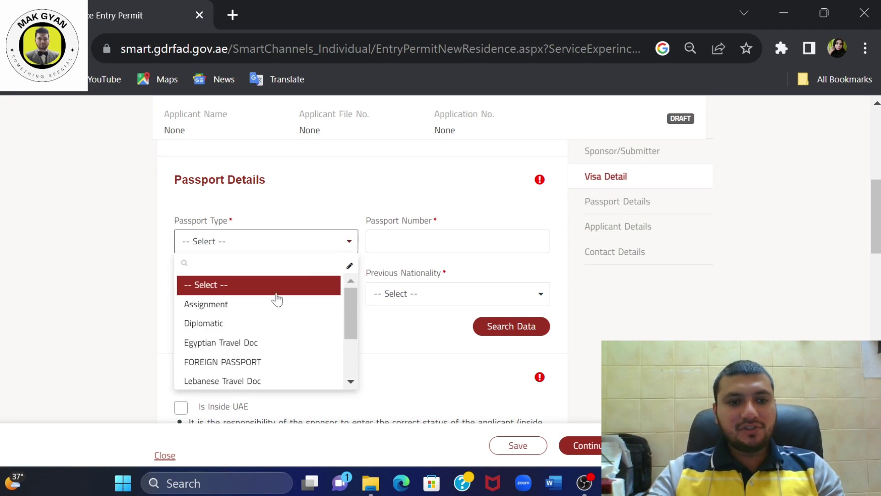
{"action": "scroll", "coordinate": [267, 308], "scroll_direction": "down", "scroll_amount": 2}
{"action": "scroll", "coordinate": [265, 320], "scroll_direction": "down", "scroll_amount": 1}
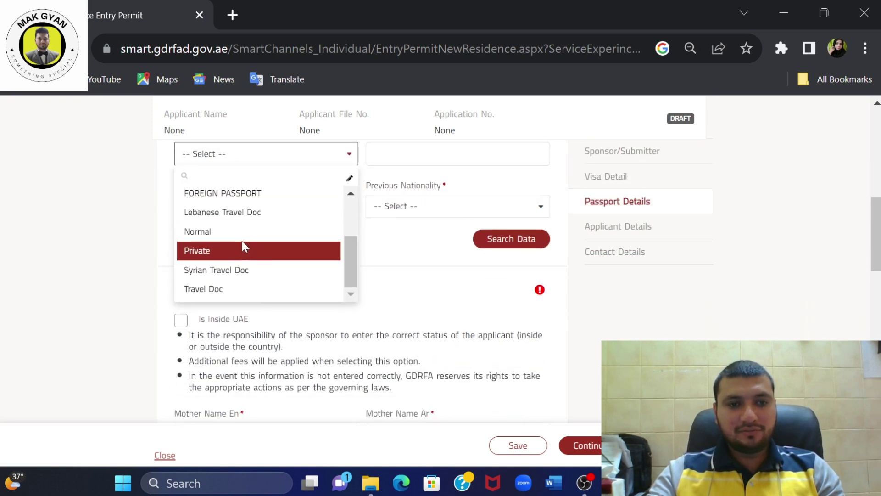
{"action": "left_click", "coordinate": [244, 233]}
{"action": "scroll", "coordinate": [432, 221], "scroll_direction": "up", "scroll_amount": 2}
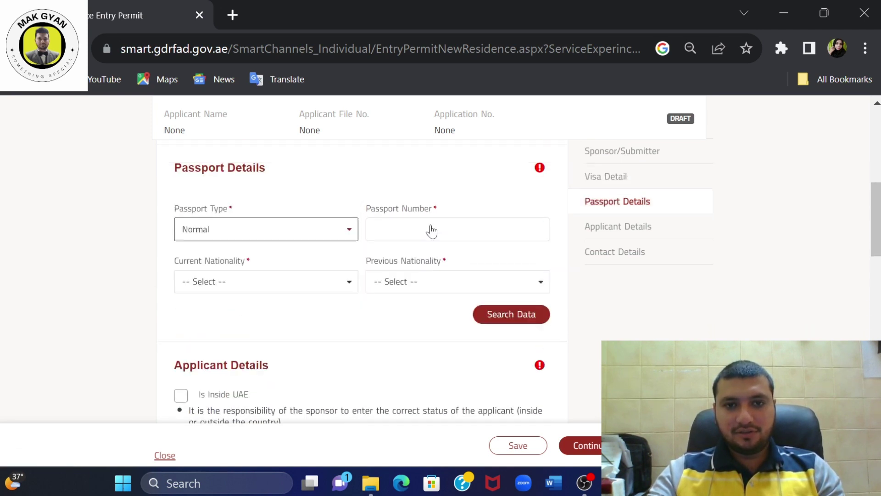
{"action": "left_click", "coordinate": [428, 246]}
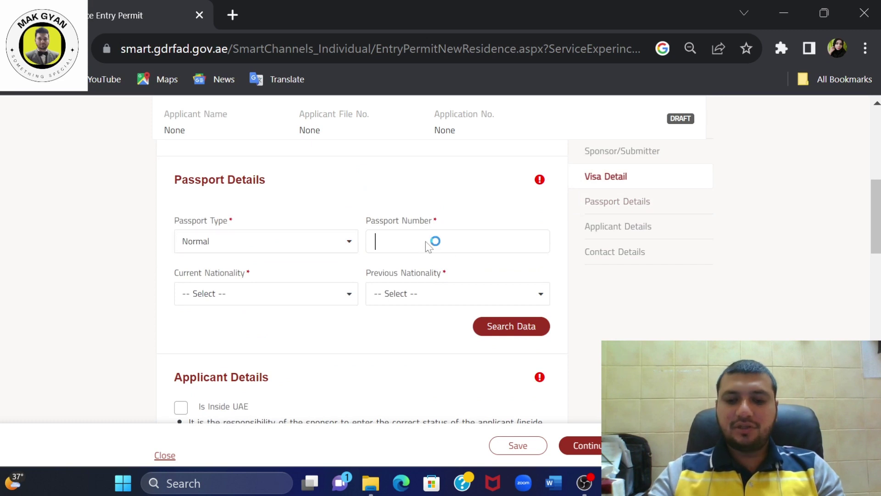
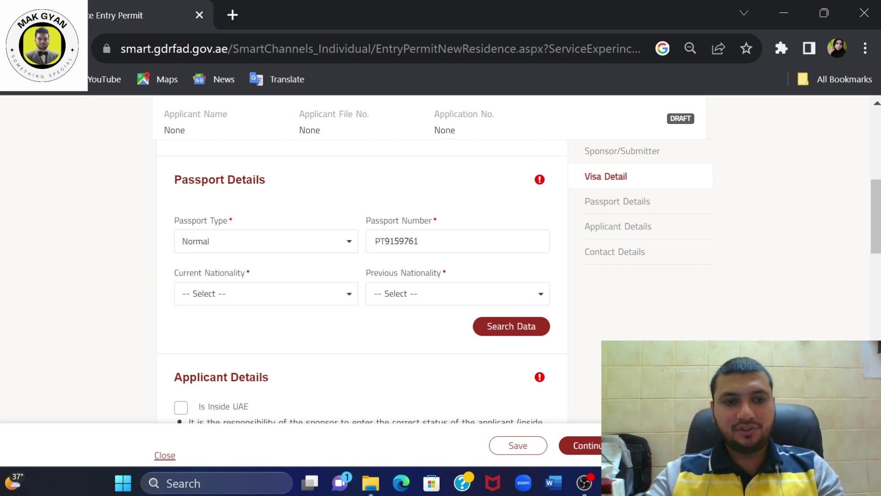
Set both current and previous nationality to 203 - PAKISTAN.
{"action": "left_click", "coordinate": [344, 293]}
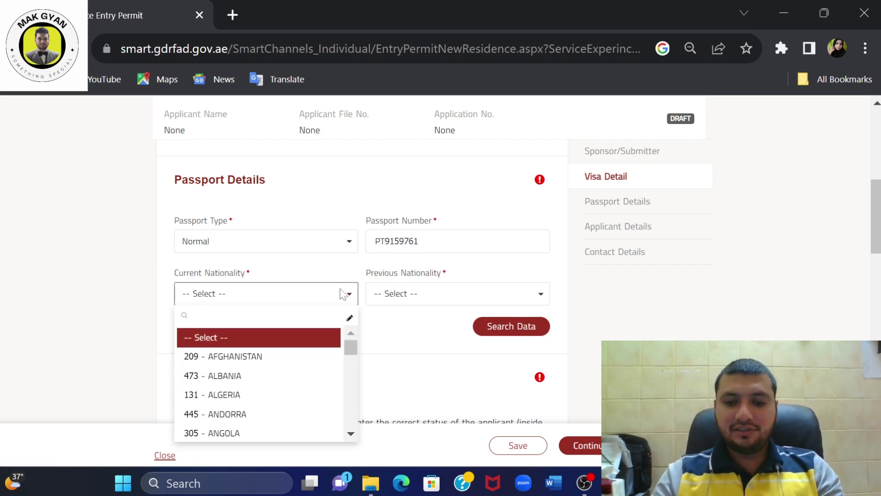
{"action": "type", "text": "paki"}
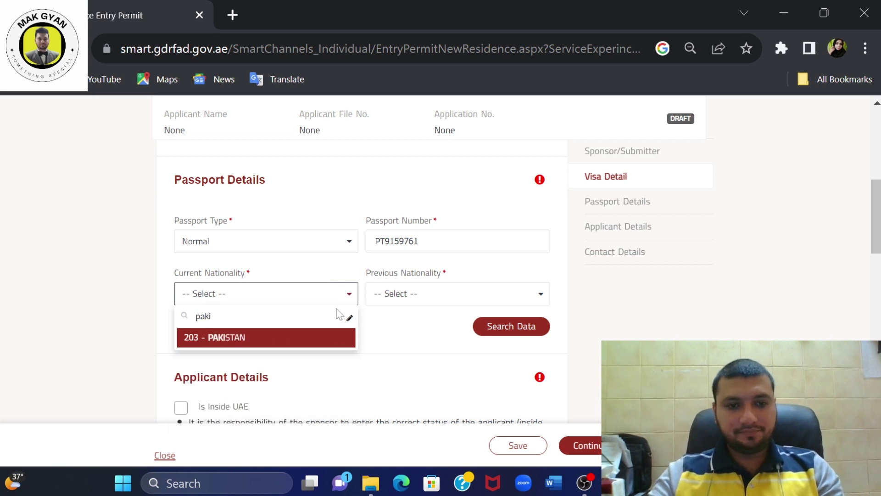
{"action": "left_click", "coordinate": [312, 337]}
{"action": "left_click", "coordinate": [428, 296]}
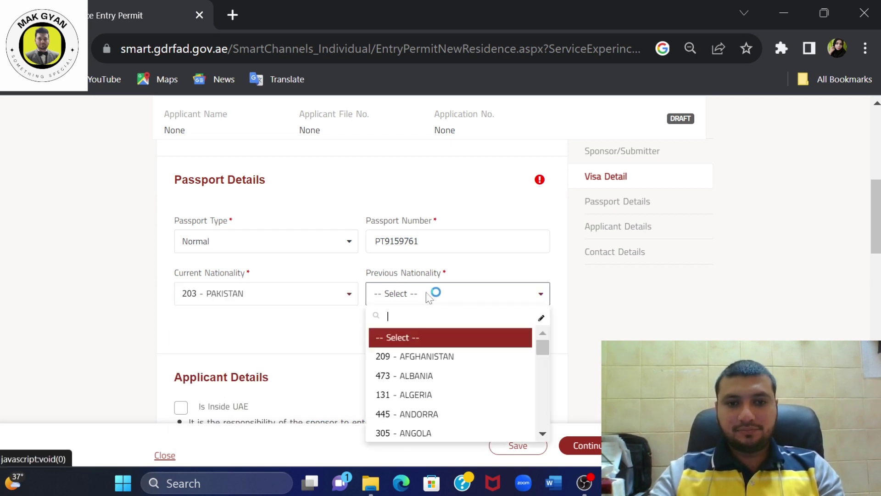
{"action": "type", "text": "p"}
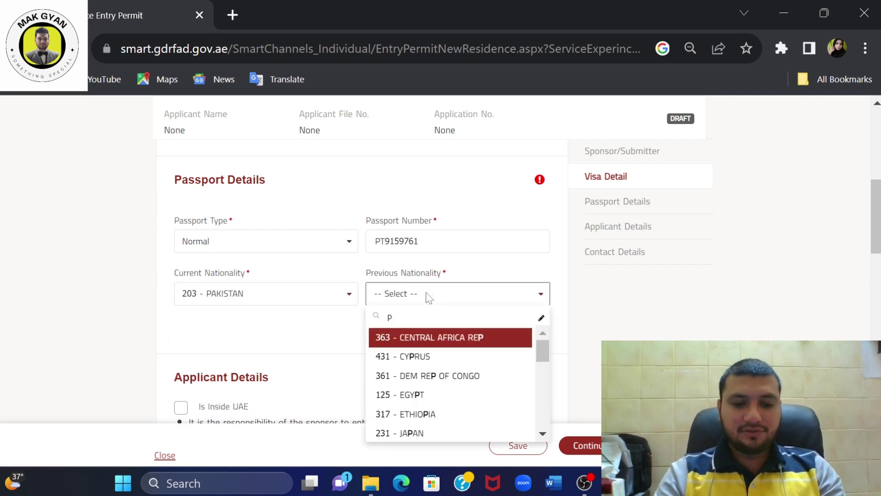
{"action": "type", "text": "aki"}
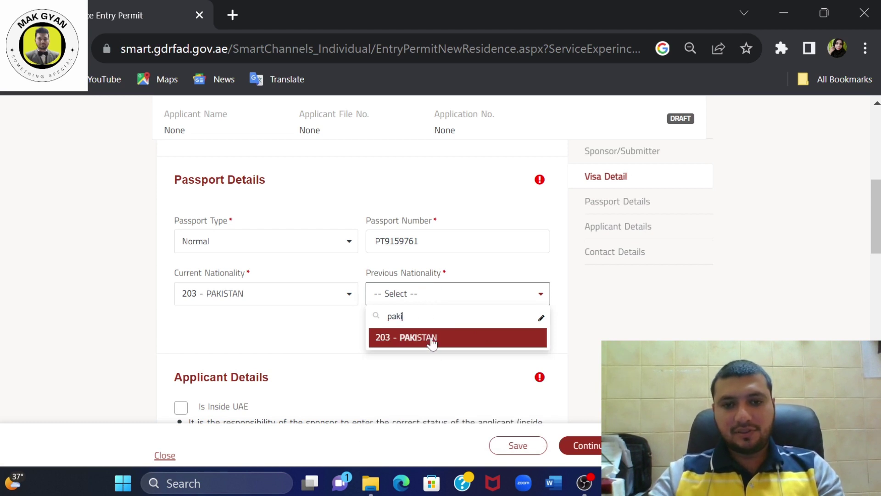
{"action": "left_click", "coordinate": [429, 336]}
{"action": "scroll", "coordinate": [459, 335], "scroll_direction": "down", "scroll_amount": 2}
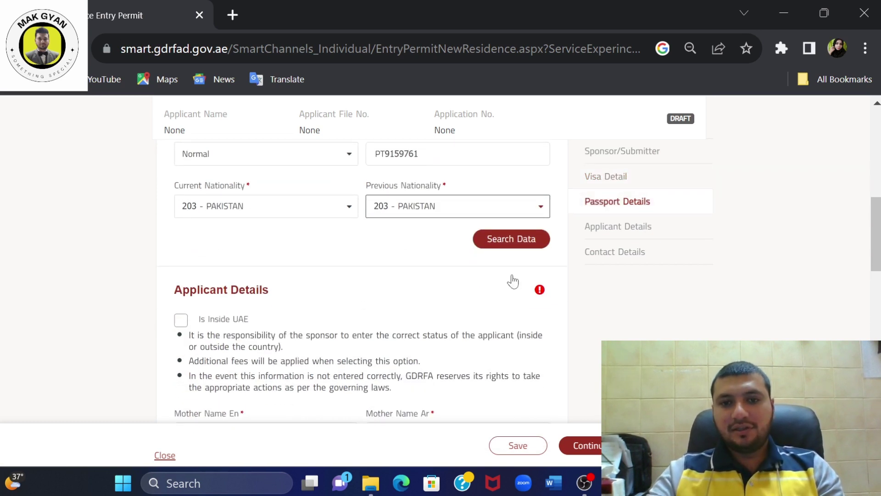
Run Search Data to auto-fill names, birth date, Pakistan birth country, Lahore birthplace and Female gender.
{"action": "left_click", "coordinate": [510, 242]}
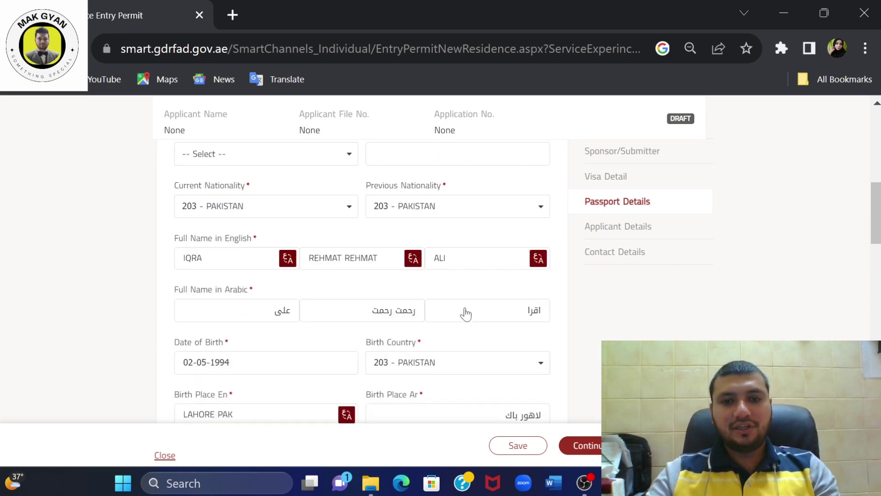
{"action": "scroll", "coordinate": [472, 329], "scroll_direction": "down", "scroll_amount": 8}
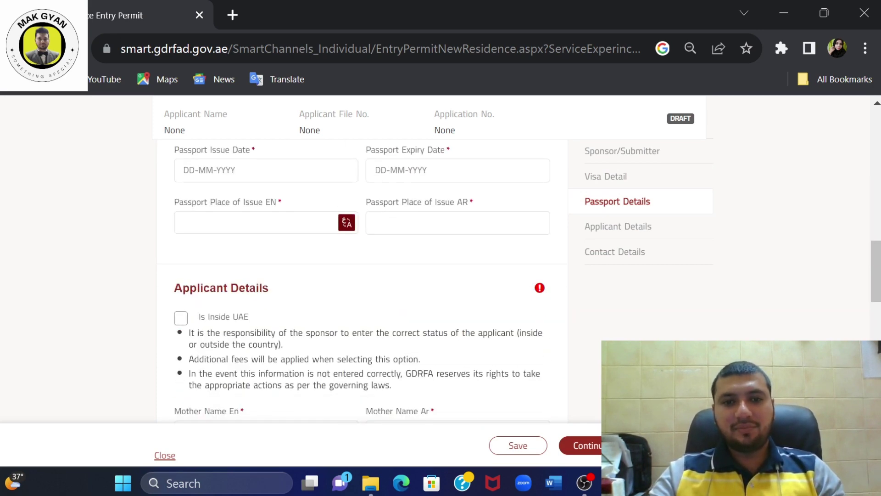
{"action": "scroll", "coordinate": [486, 333], "scroll_direction": "up", "scroll_amount": 10}
{"action": "scroll", "coordinate": [486, 333], "scroll_direction": "down", "scroll_amount": 2}
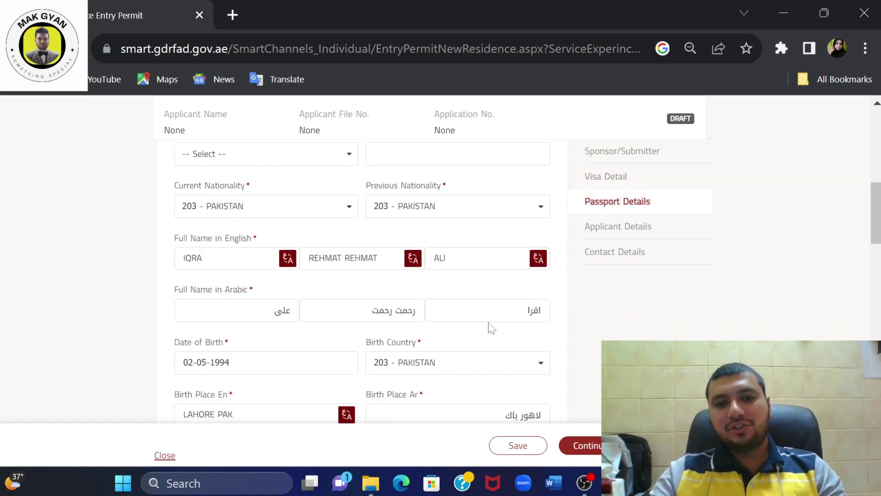
{"action": "scroll", "coordinate": [491, 327], "scroll_direction": "up", "scroll_amount": 2}
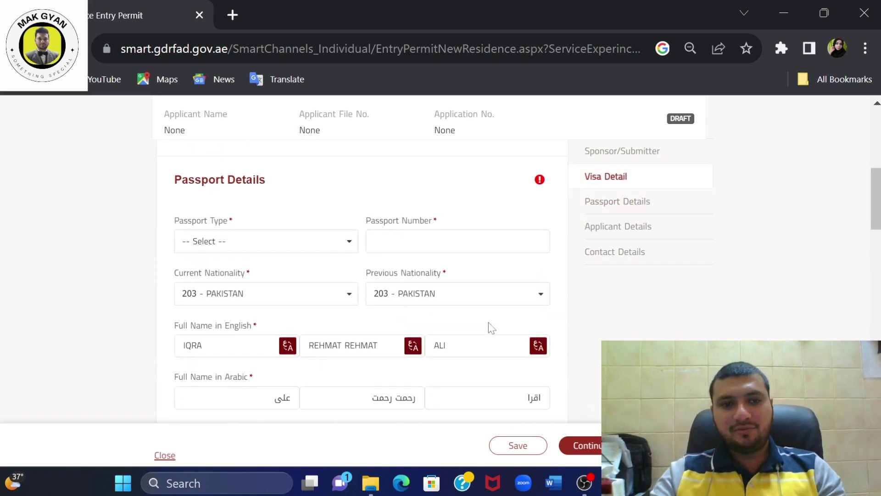
{"action": "scroll", "coordinate": [491, 327], "scroll_direction": "up", "scroll_amount": 2}
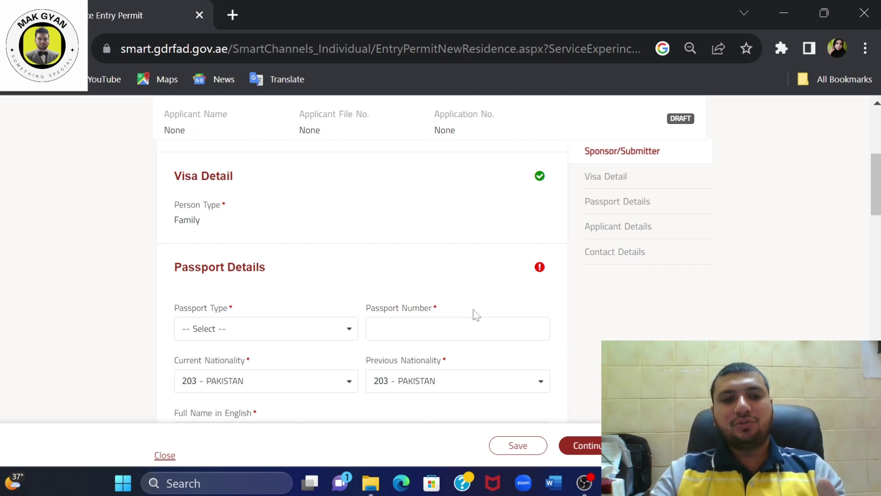
{"action": "scroll", "coordinate": [474, 318], "scroll_direction": "down", "scroll_amount": 2}
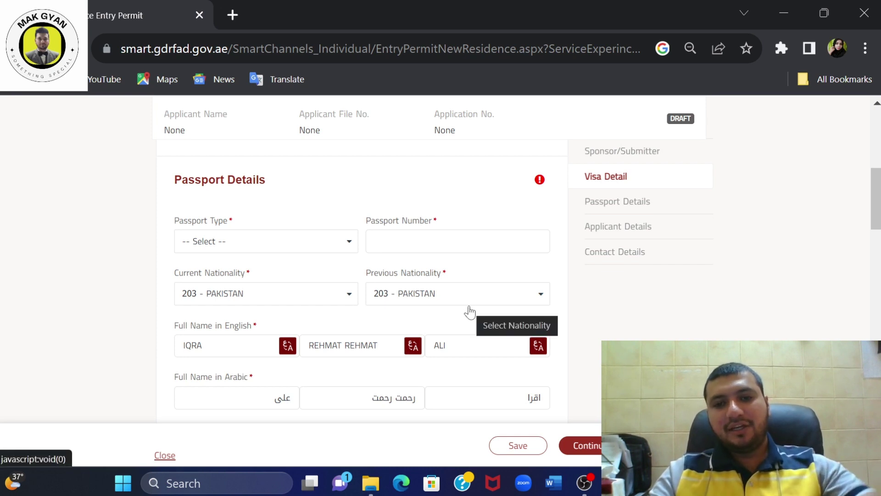
{"action": "scroll", "coordinate": [482, 315], "scroll_direction": "down", "scroll_amount": 2}
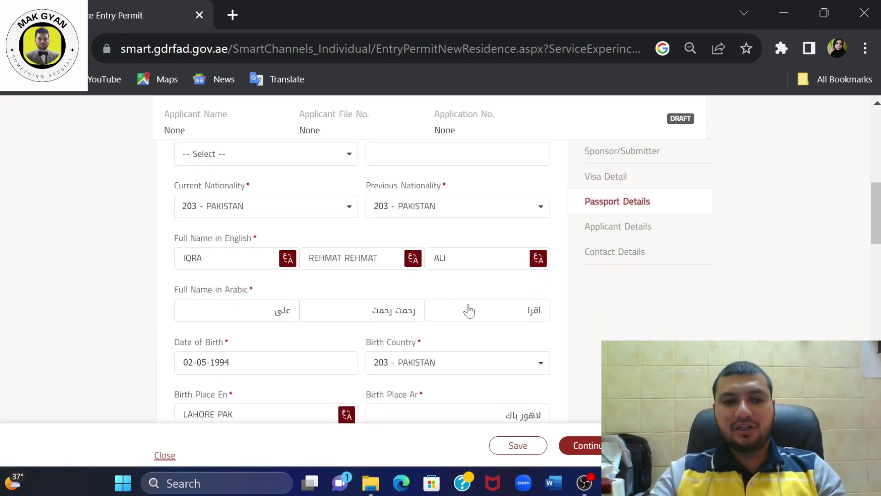
{"action": "scroll", "coordinate": [469, 310], "scroll_direction": "down", "scroll_amount": 2}
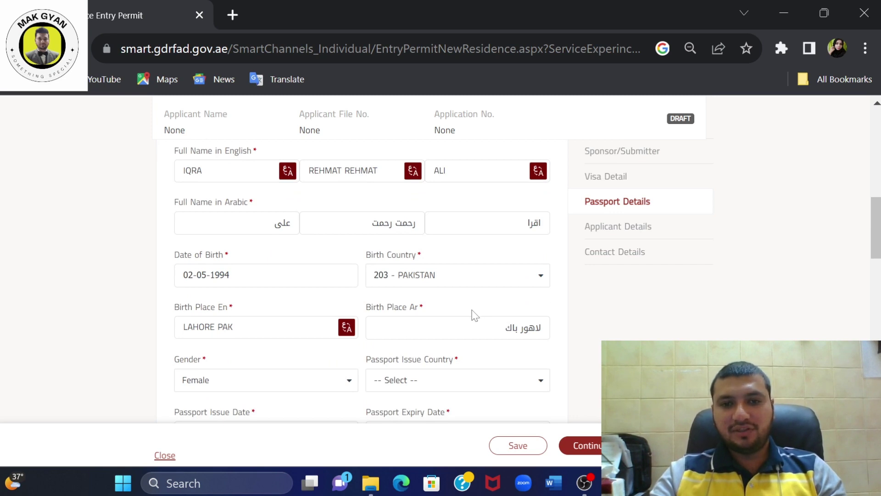
{"action": "scroll", "coordinate": [474, 316], "scroll_direction": "up", "scroll_amount": 2}
{"action": "scroll", "coordinate": [484, 305], "scroll_direction": "down", "scroll_amount": 2}
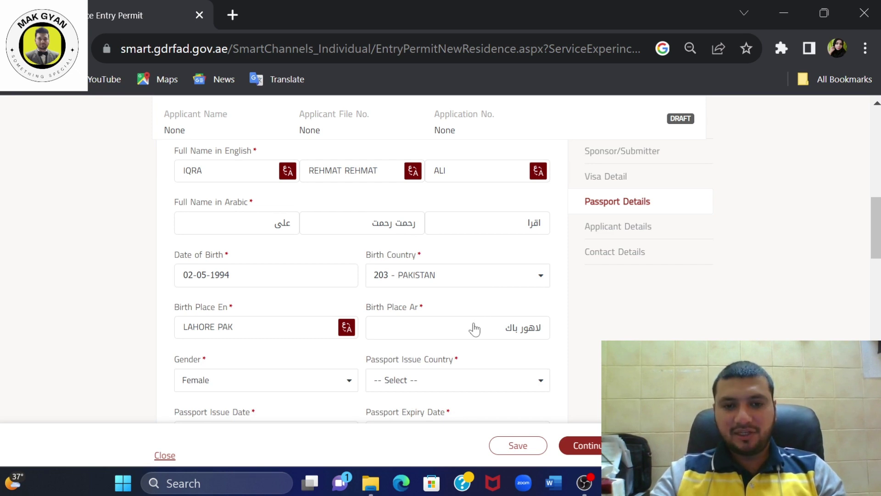
{"action": "scroll", "coordinate": [475, 329], "scroll_direction": "down", "scroll_amount": 4}
{"action": "scroll", "coordinate": [475, 312], "scroll_direction": "up", "scroll_amount": 8}
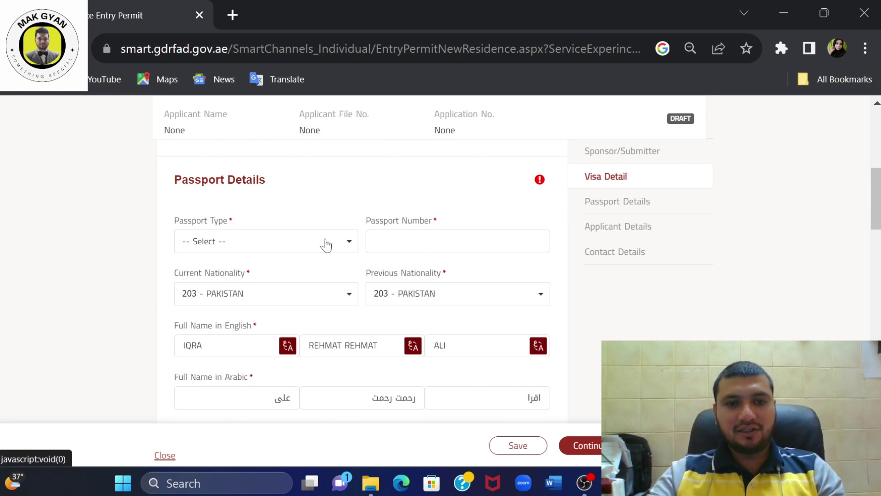
Reset the passport type to Normal and refill the passport number from the saved suggestion.
{"action": "left_click", "coordinate": [339, 250]}
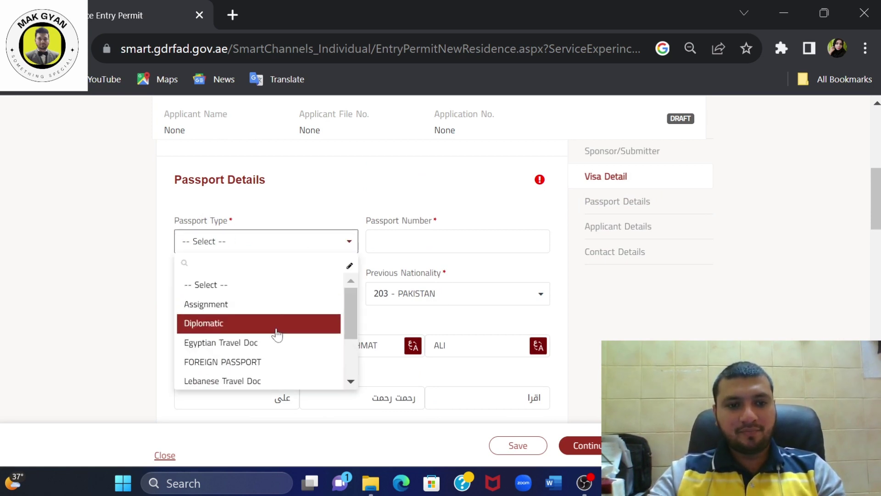
{"action": "scroll", "coordinate": [275, 333], "scroll_direction": "down", "scroll_amount": 3}
{"action": "left_click", "coordinate": [259, 327]}
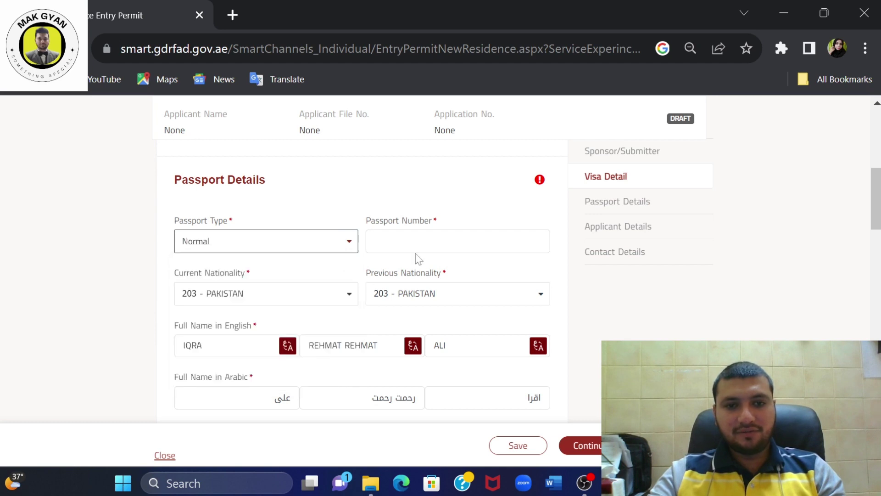
{"action": "left_click", "coordinate": [439, 240]}
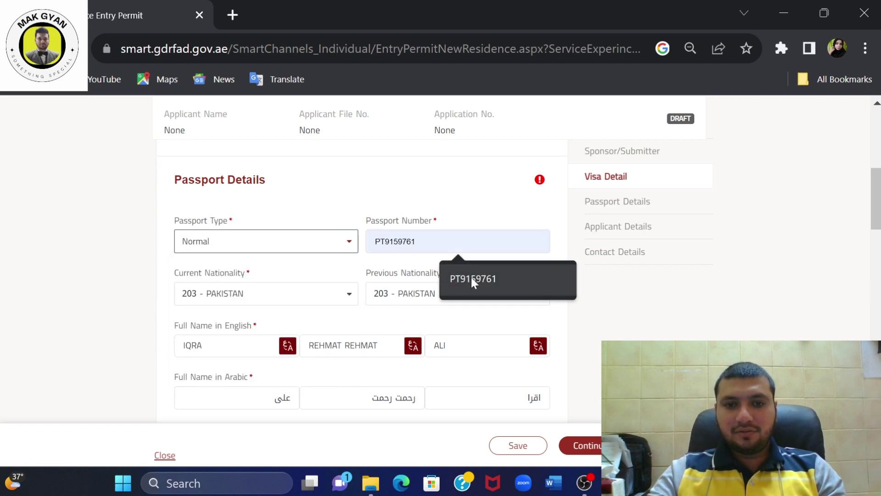
{"action": "left_click", "coordinate": [470, 275]}
{"action": "scroll", "coordinate": [404, 308], "scroll_direction": "down", "scroll_amount": 4}
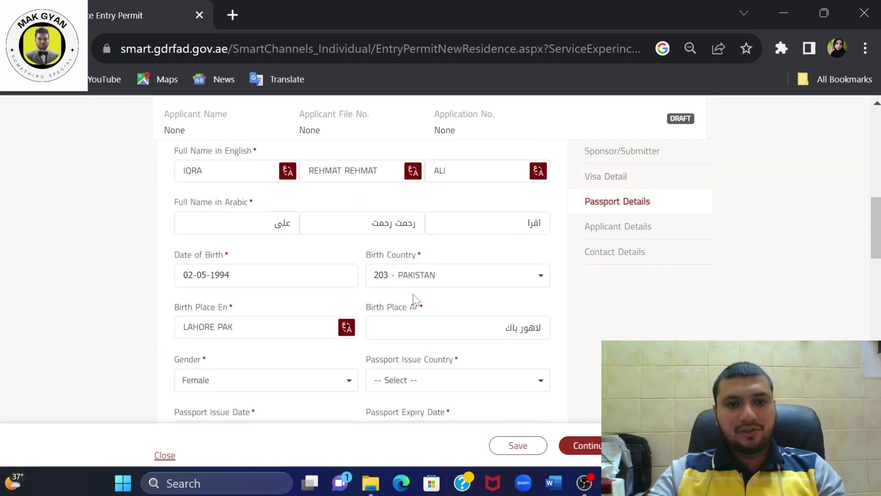
Set the passport issue country to Pakistan.
{"action": "scroll", "coordinate": [413, 305], "scroll_direction": "down", "scroll_amount": 2}
{"action": "scroll", "coordinate": [423, 297], "scroll_direction": "down", "scroll_amount": 1}
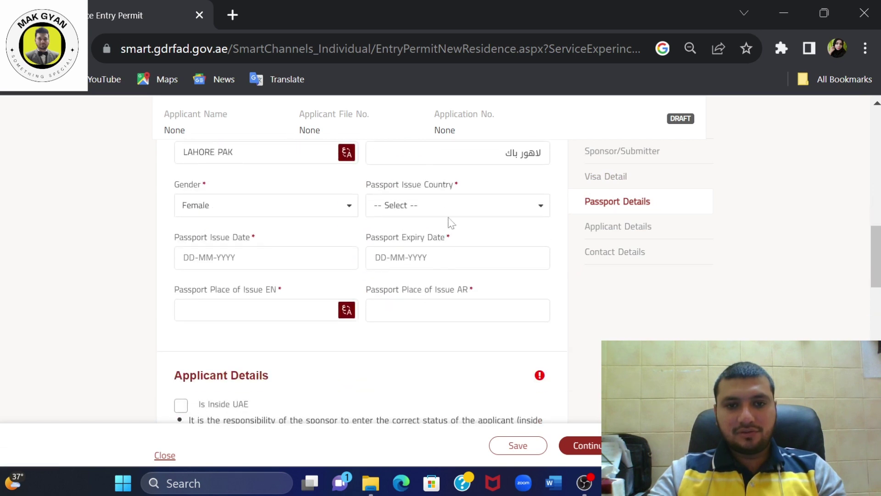
{"action": "left_click", "coordinate": [454, 204]}
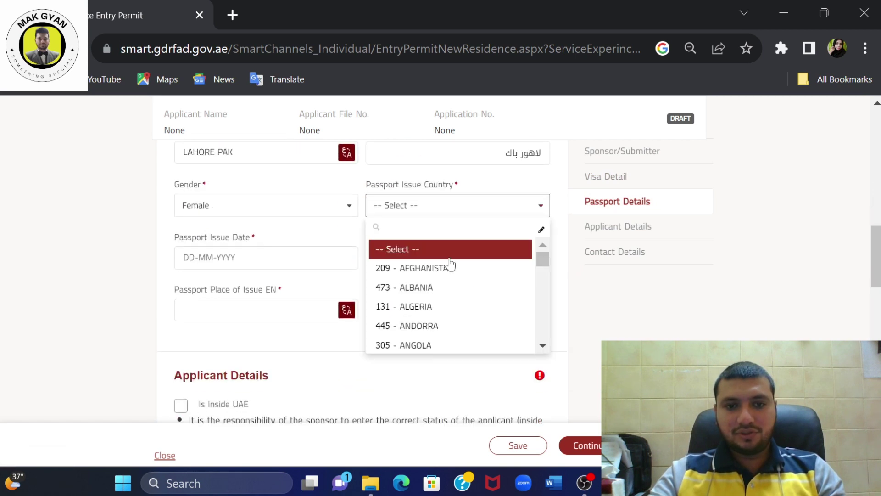
{"action": "scroll", "coordinate": [451, 275], "scroll_direction": "down", "scroll_amount": 6}
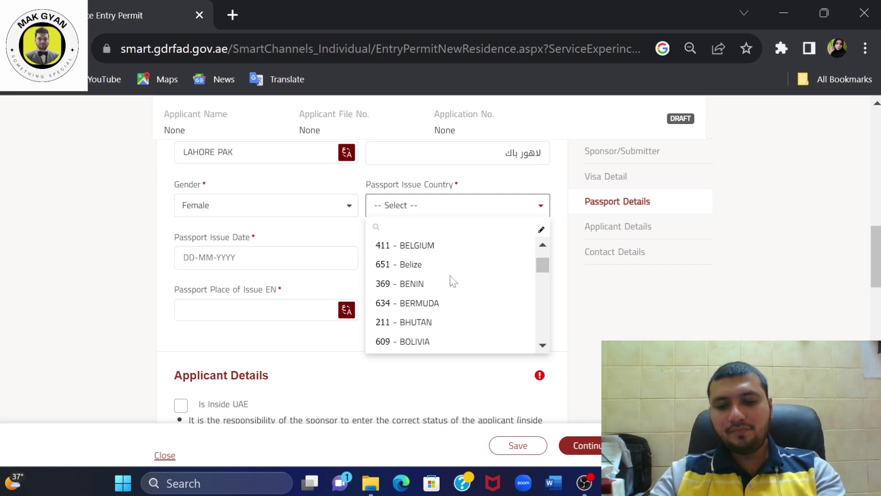
{"action": "type", "text": "pak"}
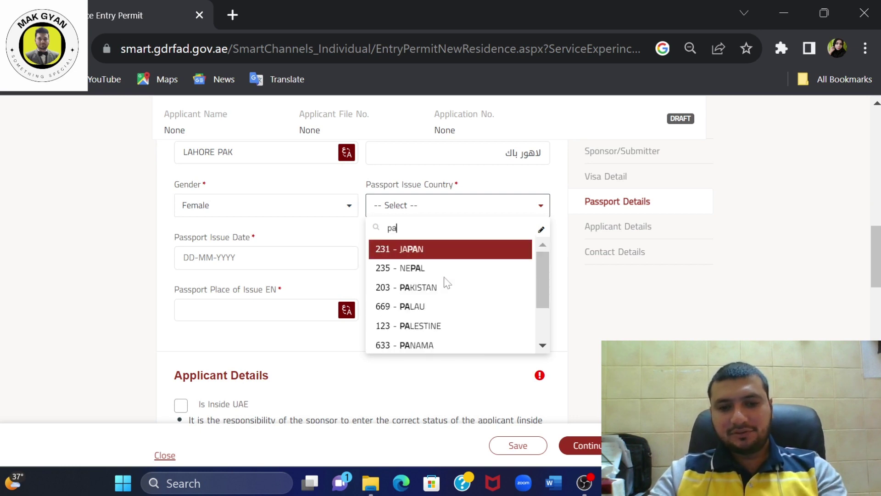
{"action": "left_click", "coordinate": [433, 254]}
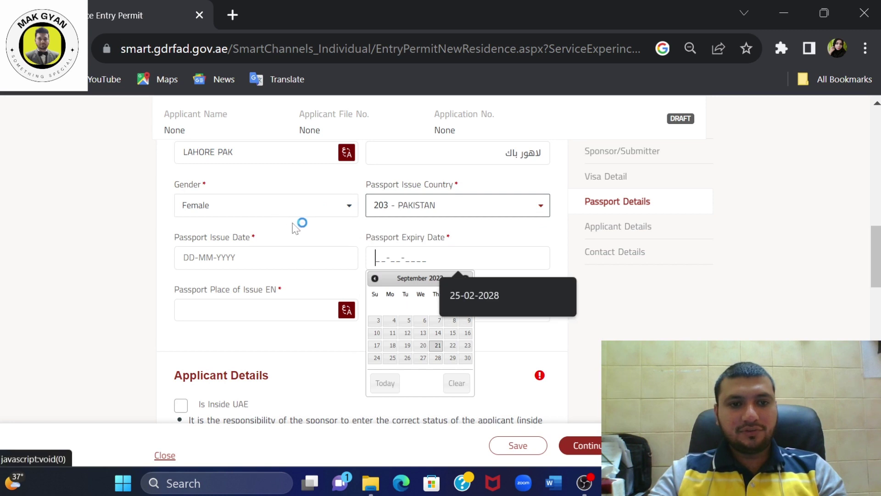
Set the passport issue date to 26-02-2018 and expiry date to 27-01-2024.
{"action": "left_click", "coordinate": [282, 264]}
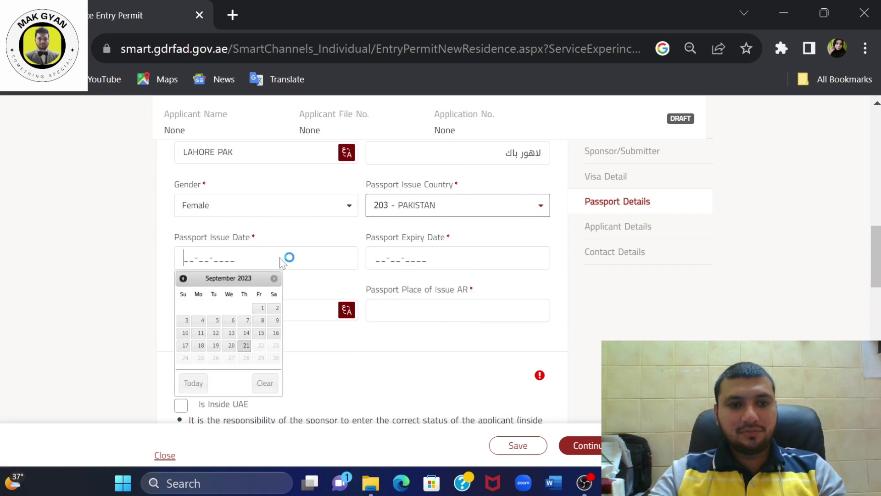
{"action": "left_click", "coordinate": [289, 296]}
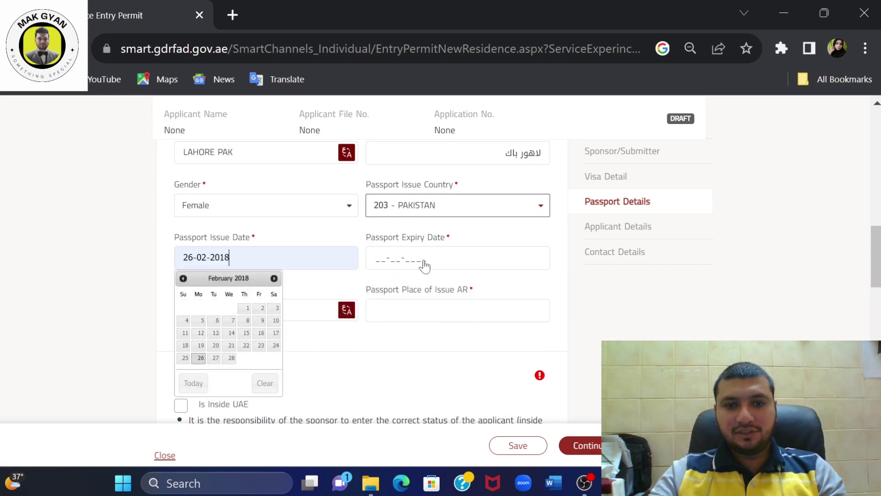
{"action": "left_click", "coordinate": [475, 265]}
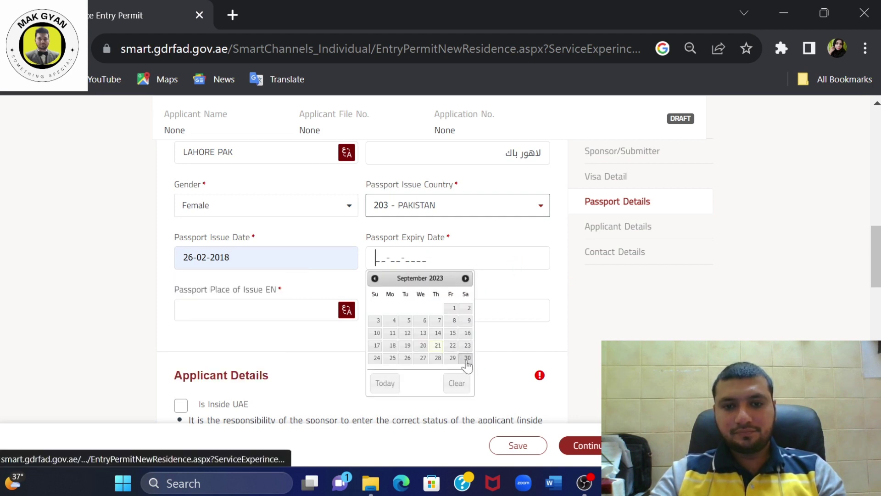
{"action": "double_click", "coordinate": [466, 279]}
{"action": "double_click", "coordinate": [466, 279]}
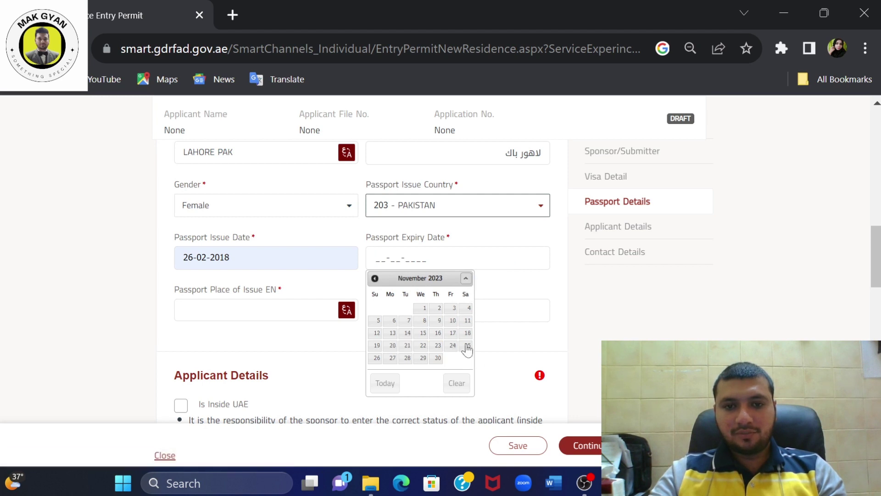
{"action": "left_click", "coordinate": [467, 345]}
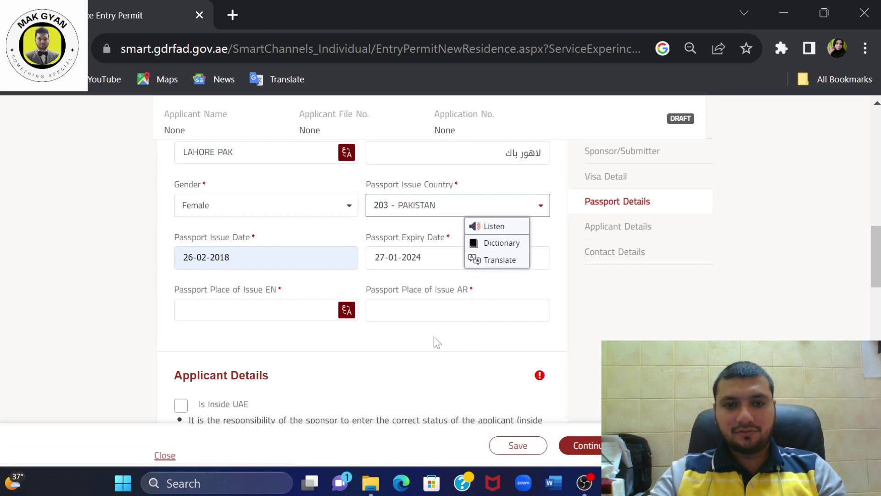
Set the place of issue to PAKISTAN and translate it into Arabic.
{"action": "left_click", "coordinate": [287, 316]}
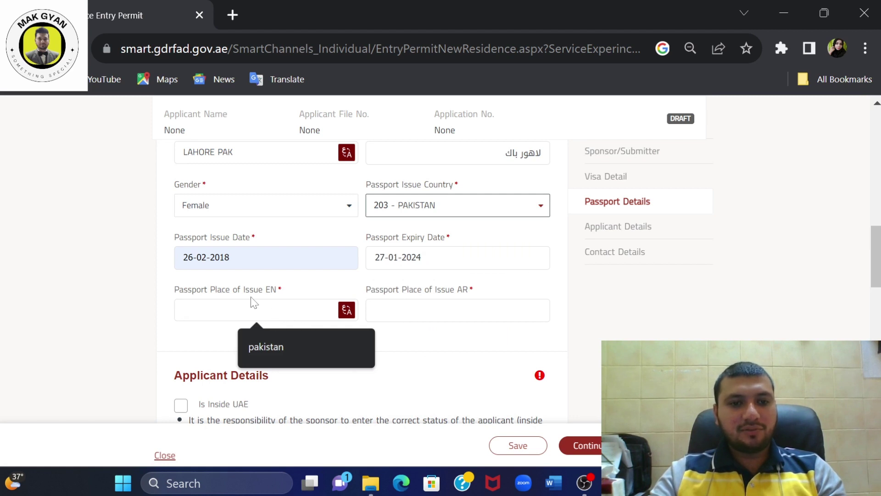
{"action": "left_click", "coordinate": [273, 362]}
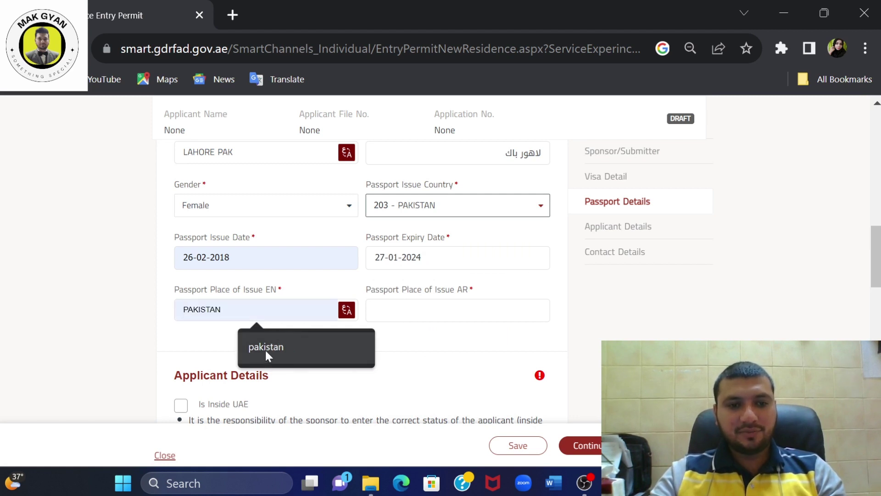
{"action": "left_click", "coordinate": [347, 311]}
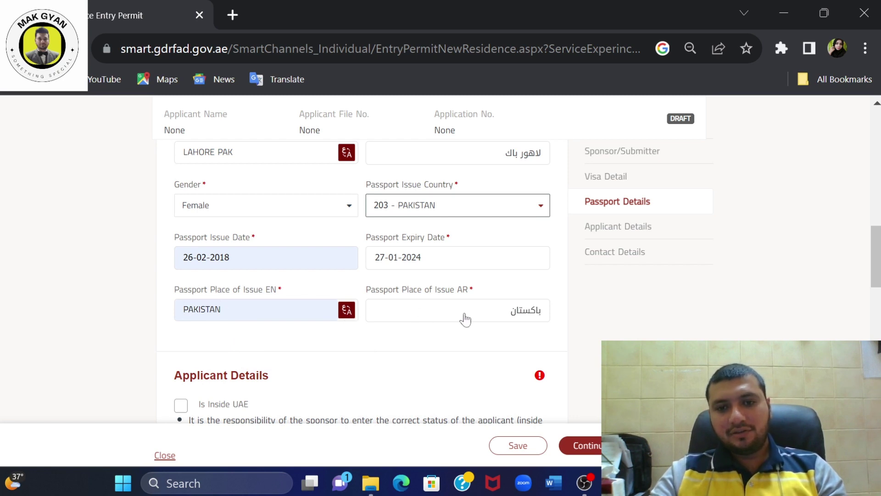
Mark the applicant's inside-UAE status and enter the mother's English name, auto-translated to Arabic.
{"action": "scroll", "coordinate": [488, 335], "scroll_direction": "down", "scroll_amount": 3}
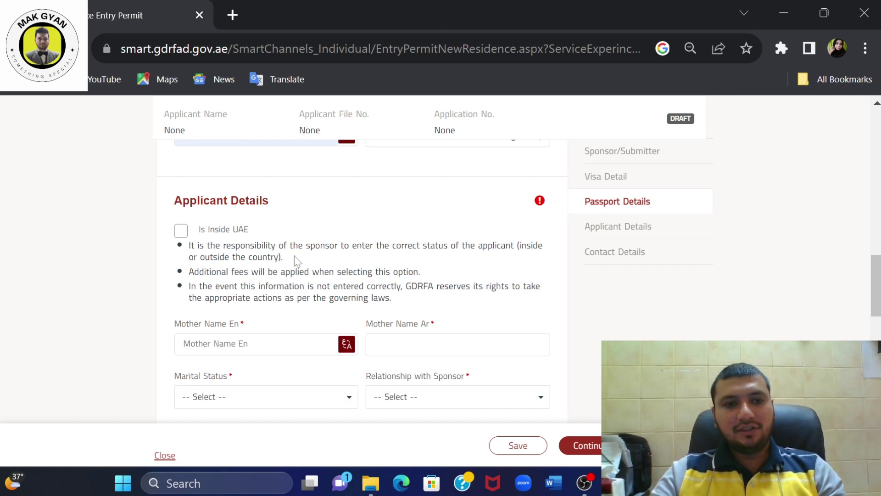
{"action": "left_click", "coordinate": [184, 234]}
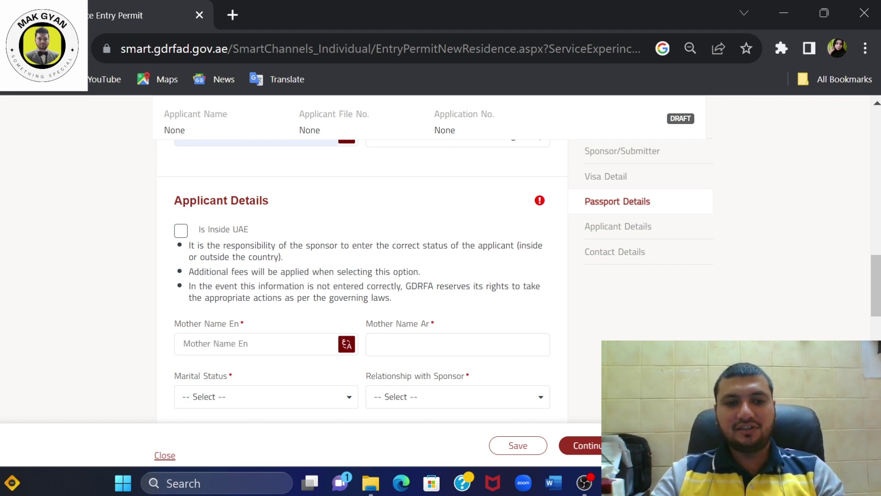
{"action": "scroll", "coordinate": [266, 271], "scroll_direction": "down", "scroll_amount": 2}
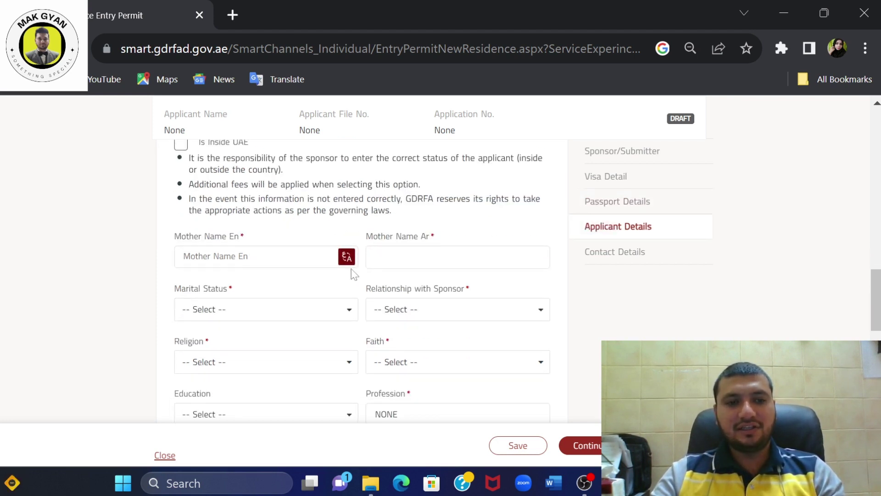
{"action": "left_click", "coordinate": [260, 261]}
{"action": "type", "text": "ROBINA"}
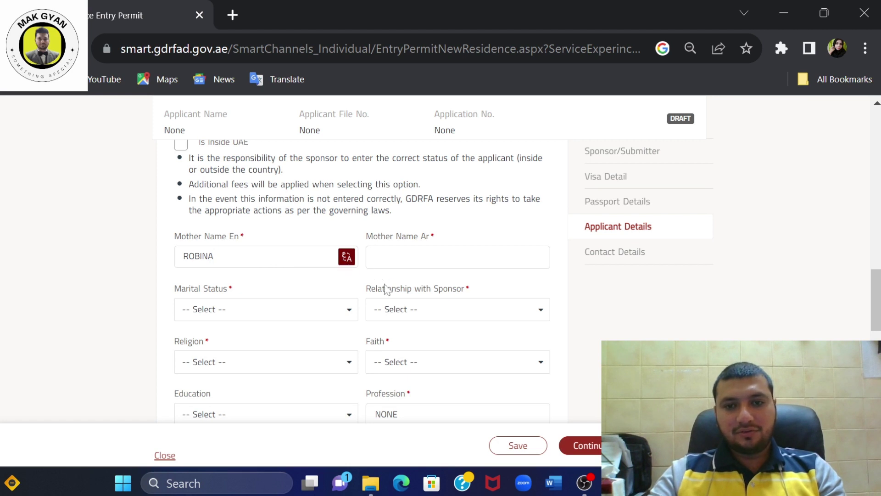
{"action": "scroll", "coordinate": [409, 291], "scroll_direction": "down", "scroll_amount": 2}
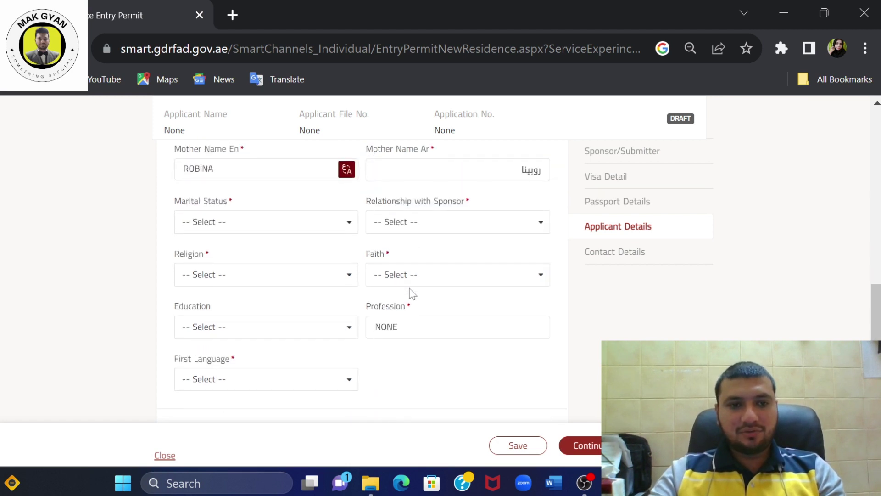
Set marital status to MARRIED, relationship with sponsor to Wife, and religion to MUSLIM.
{"action": "left_click", "coordinate": [348, 225]}
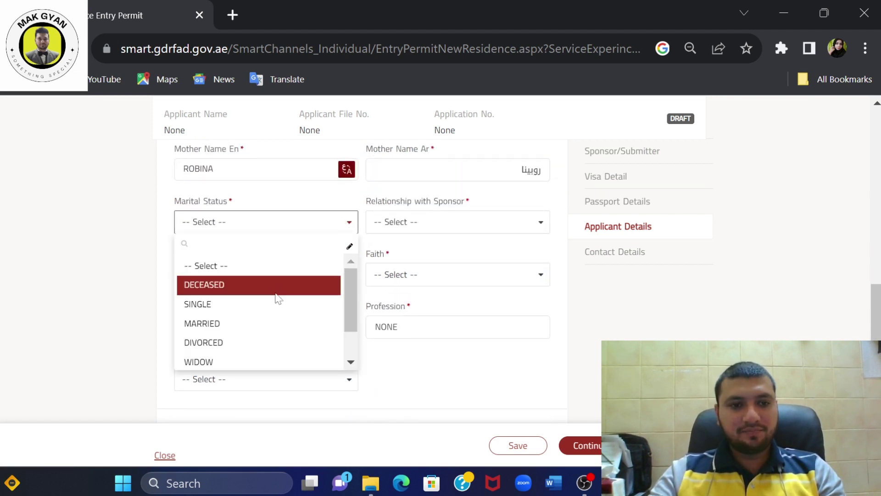
{"action": "left_click", "coordinate": [429, 222]}
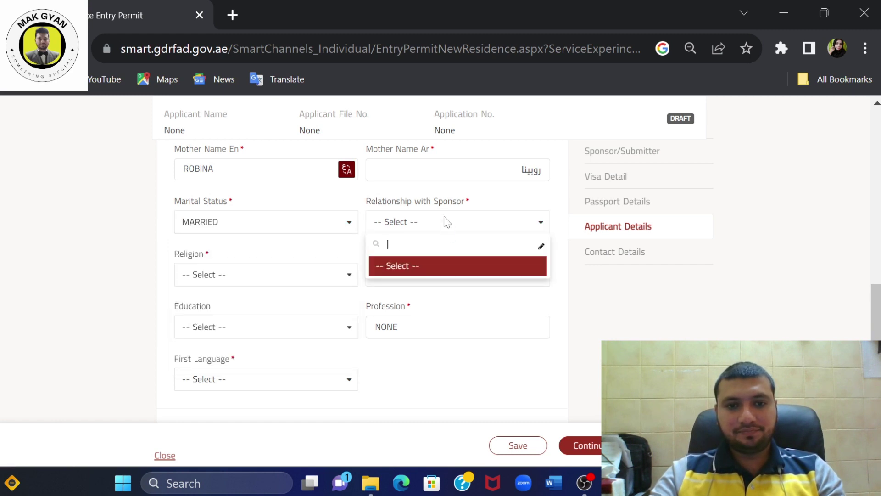
{"action": "left_click", "coordinate": [445, 223]}
{"action": "left_click", "coordinate": [446, 223]}
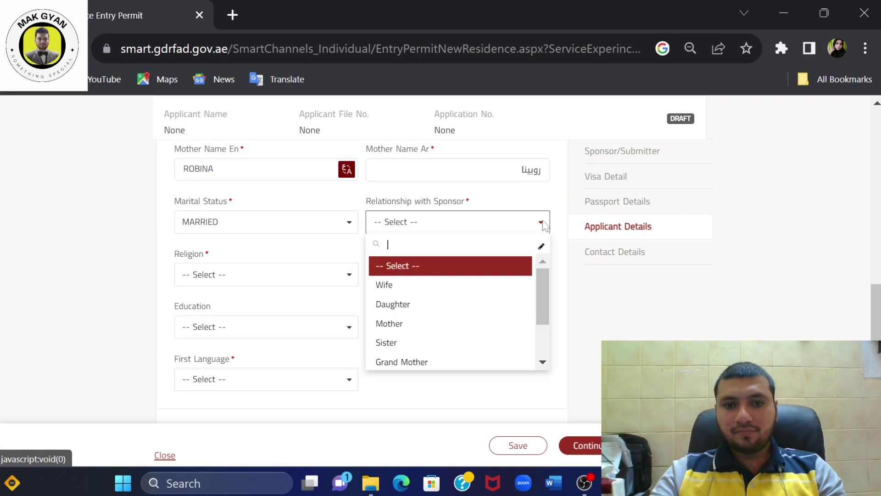
{"action": "left_click", "coordinate": [420, 286]}
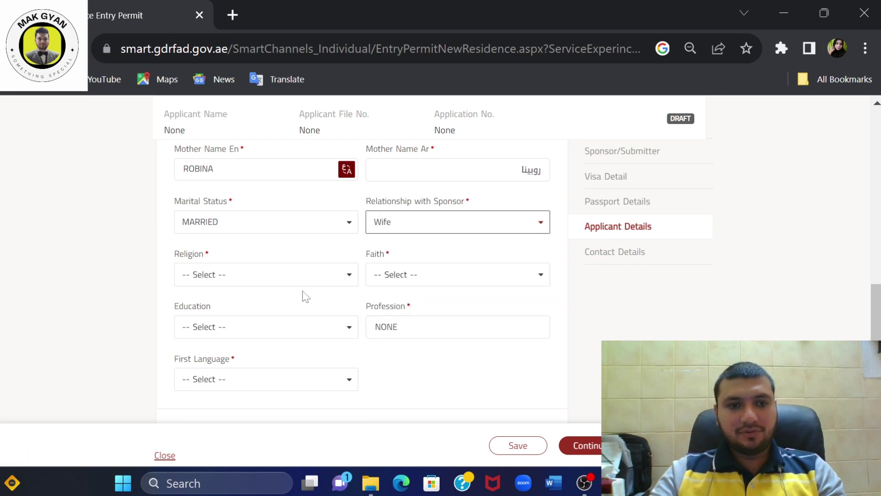
{"action": "left_click", "coordinate": [349, 278]}
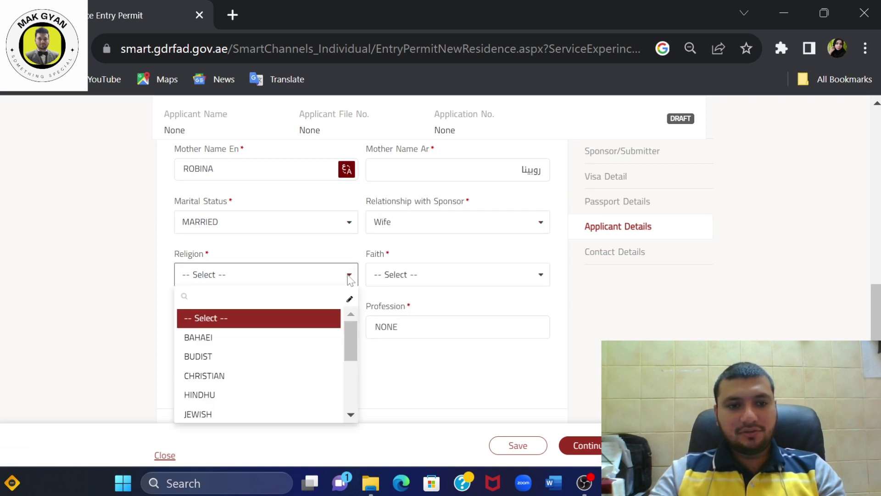
{"action": "type", "text": "mu"}
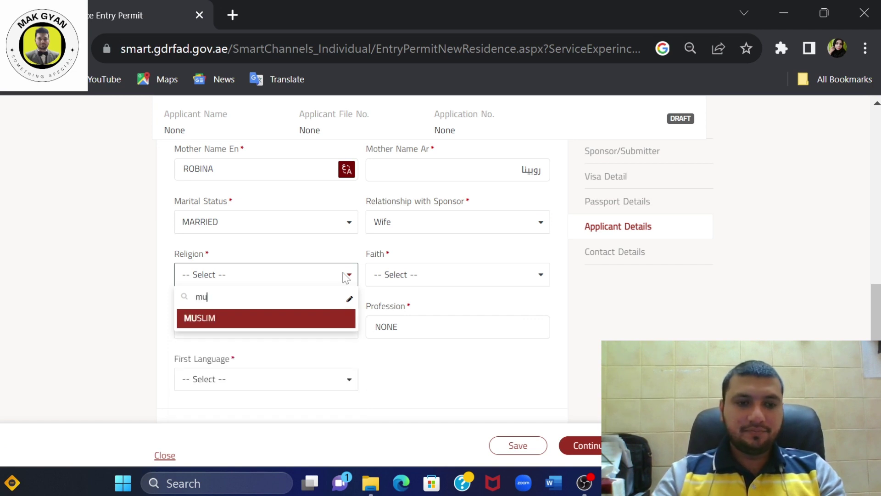
{"action": "type", "text": "s"}
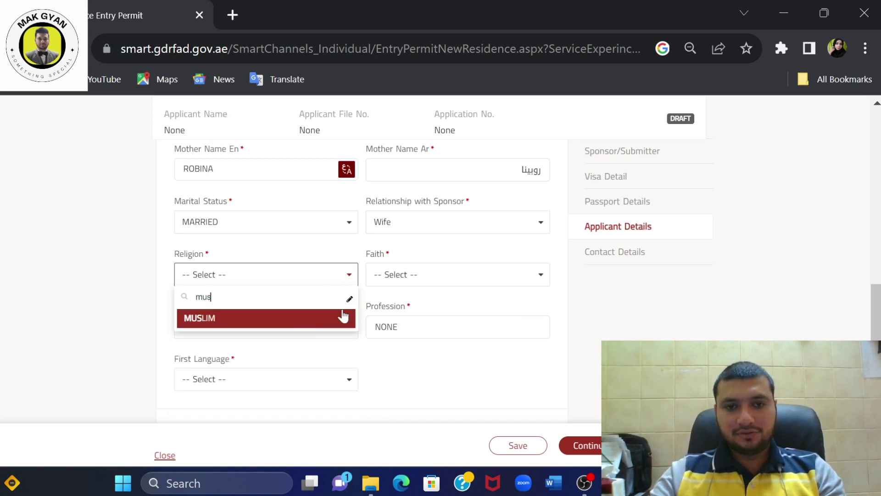
{"action": "left_click", "coordinate": [343, 318]}
Choose Sunni faith, B.A. EDUCATION as education, and URDU as first language.
{"action": "left_click", "coordinate": [433, 274]}
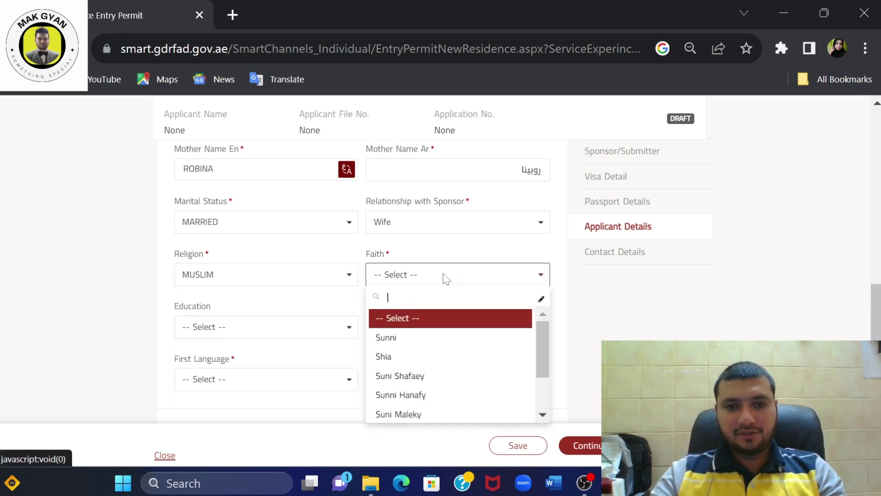
{"action": "left_click", "coordinate": [421, 339]}
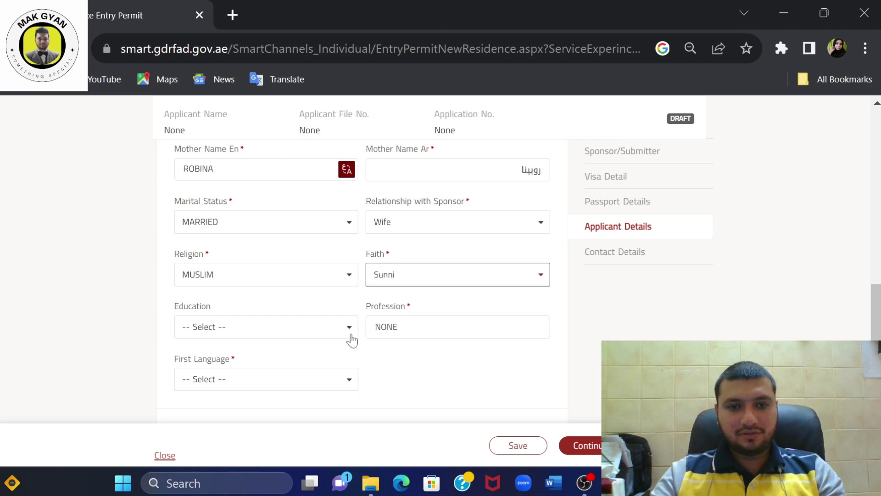
{"action": "left_click", "coordinate": [324, 329]}
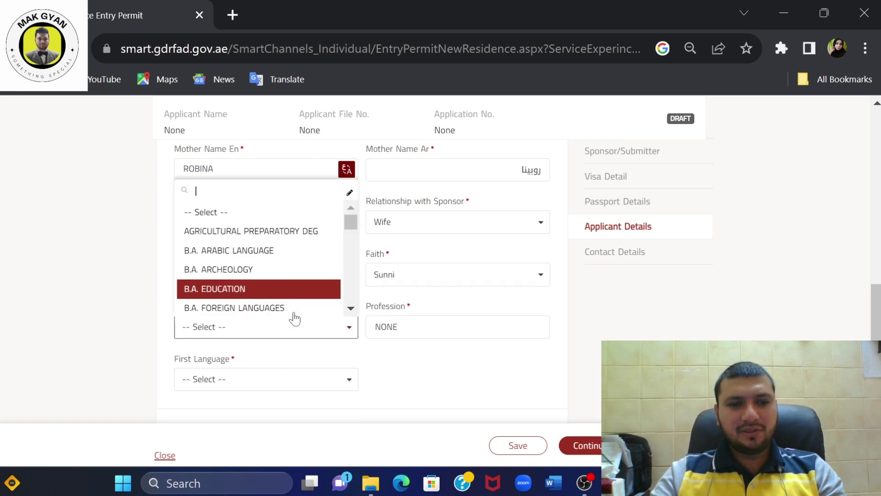
{"action": "key", "text": "Return"}
{"action": "scroll", "coordinate": [387, 346], "scroll_direction": "down", "scroll_amount": 4}
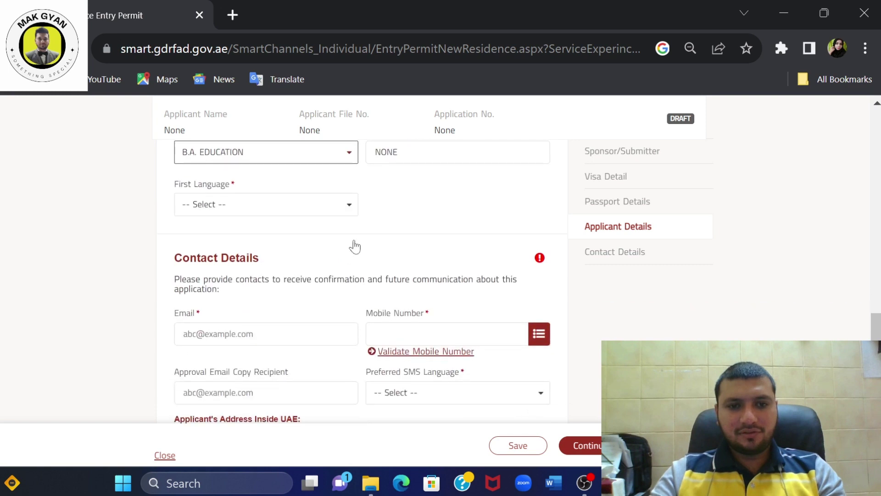
{"action": "left_click", "coordinate": [341, 210]}
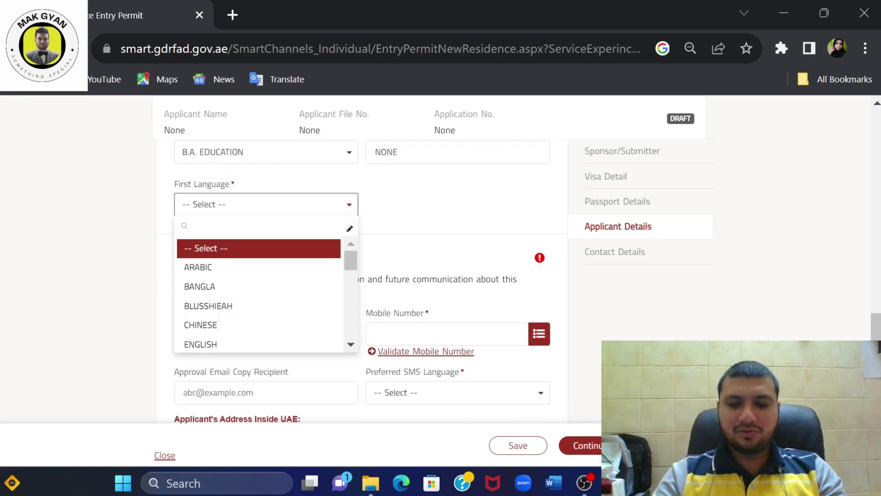
{"action": "type", "text": "ur"}
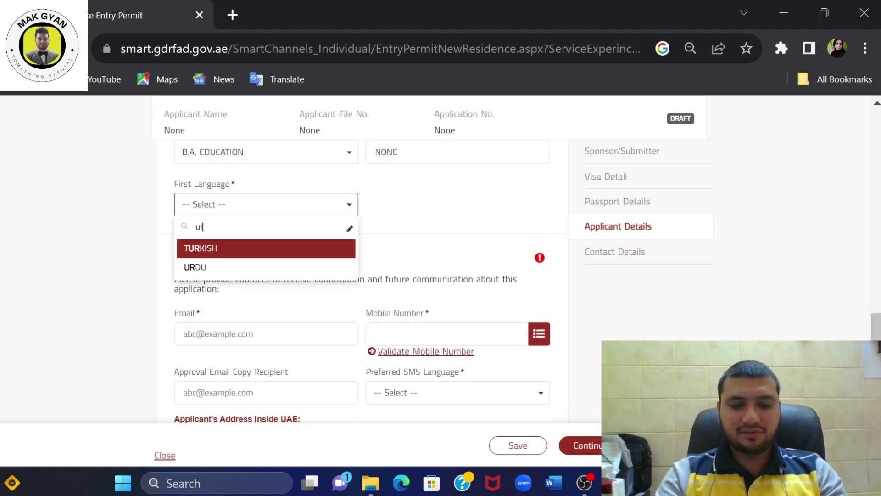
{"action": "type", "text": "du"}
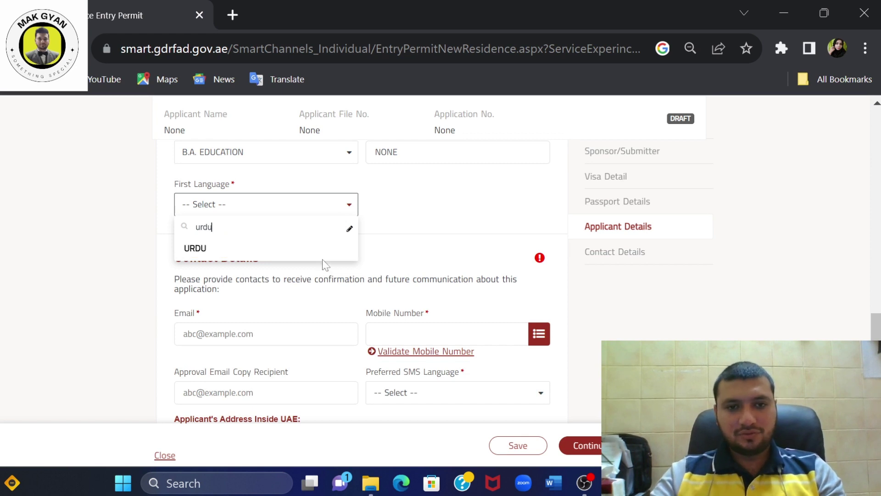
{"action": "left_click", "coordinate": [320, 249]}
Enter the applicant's e-mail and the saved mobile number, then try validating the number.
{"action": "scroll", "coordinate": [354, 282], "scroll_direction": "down", "scroll_amount": 2}
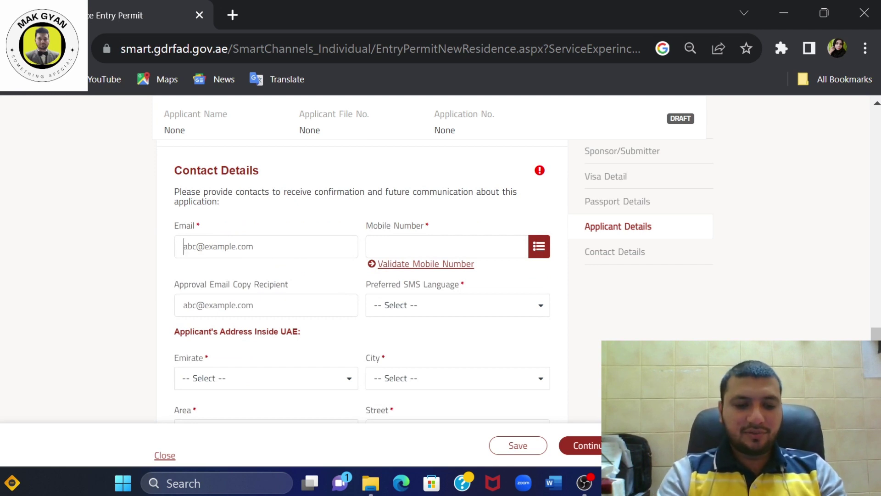
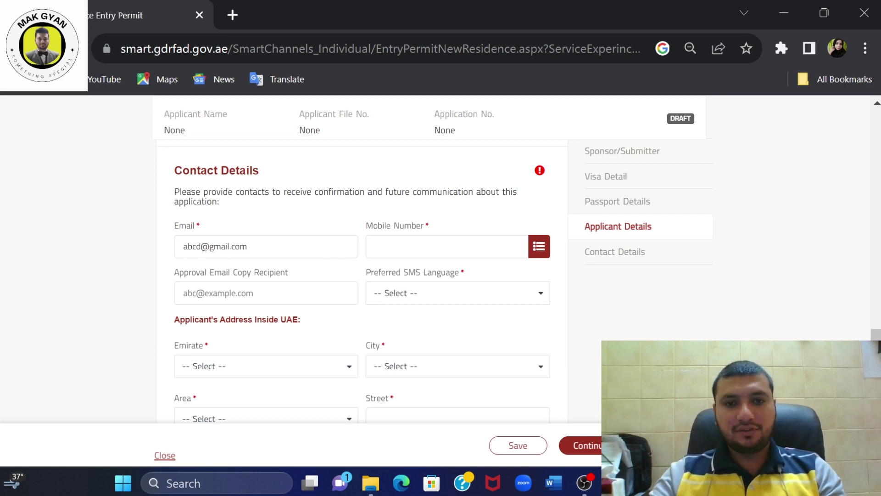
{"action": "left_click", "coordinate": [399, 245]}
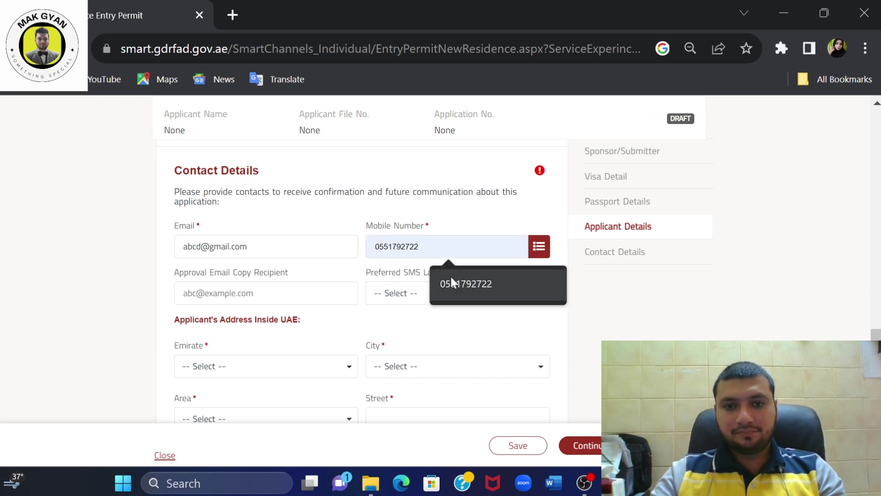
{"action": "left_click", "coordinate": [451, 278]}
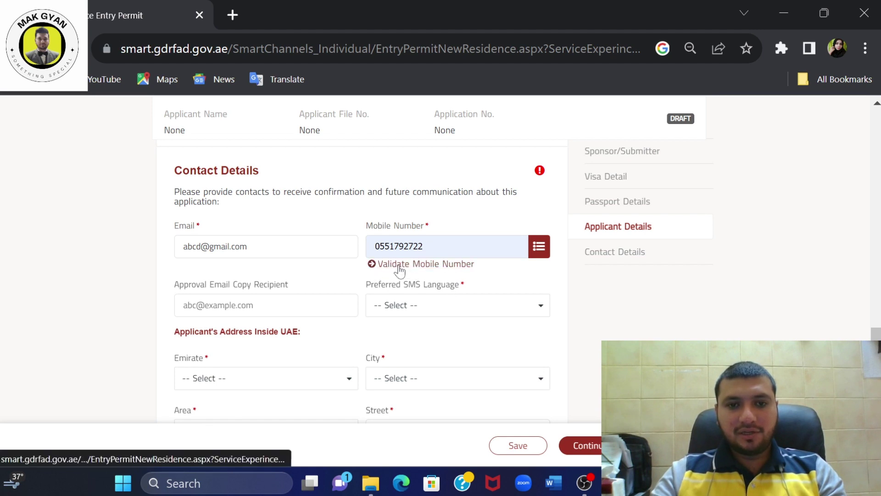
{"action": "left_click", "coordinate": [374, 270]}
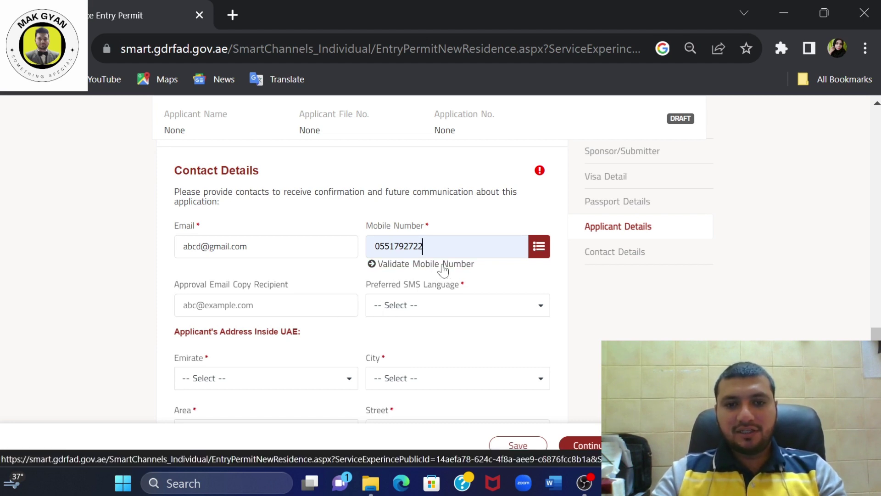
{"action": "left_click", "coordinate": [442, 265]}
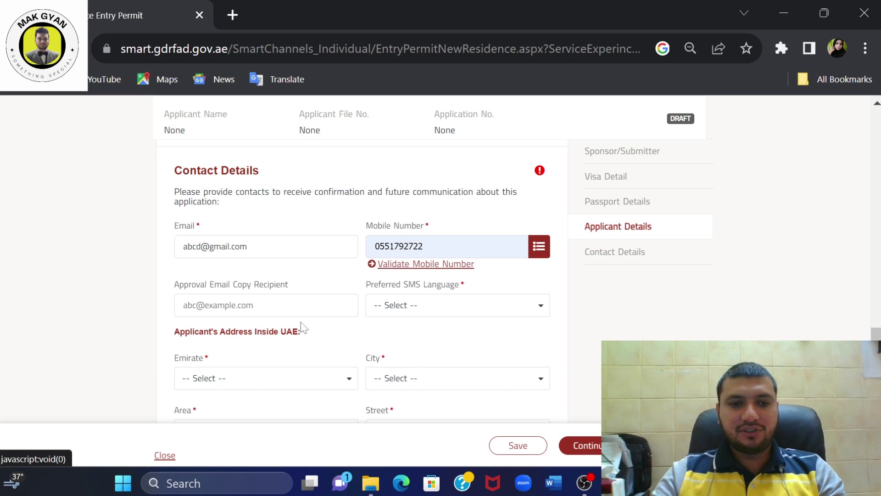
Add the applicant's e-mail as approval copy recipient, choose ENGLISH SMS language, and start mobile validation.
{"action": "left_click", "coordinate": [258, 308]}
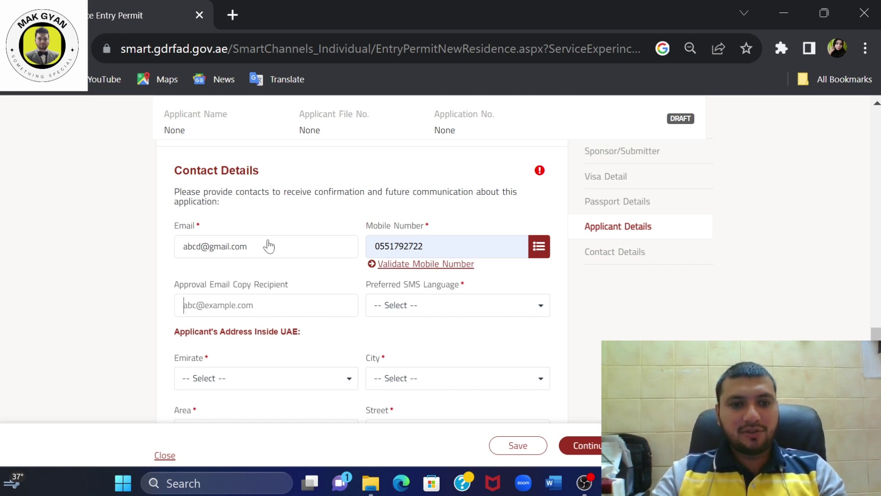
{"action": "left_click_drag", "start_coordinate": [269, 246], "coordinate": [184, 246]}
{"action": "left_click", "coordinate": [237, 301]}
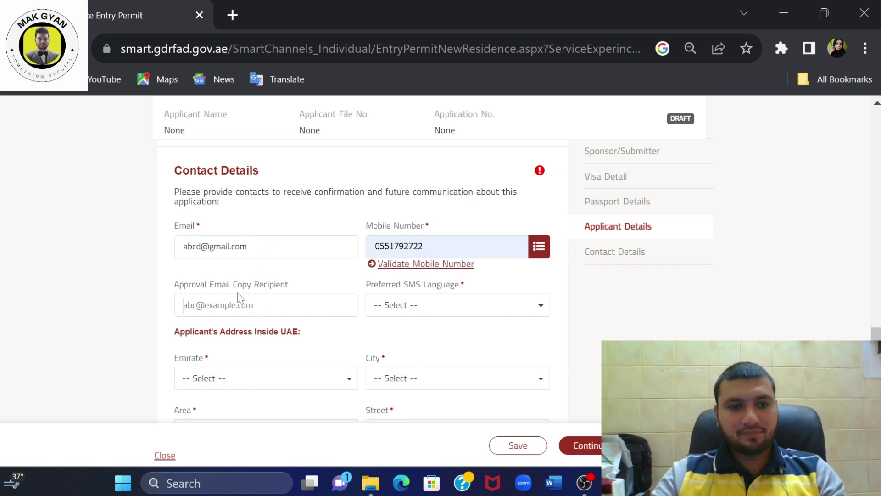
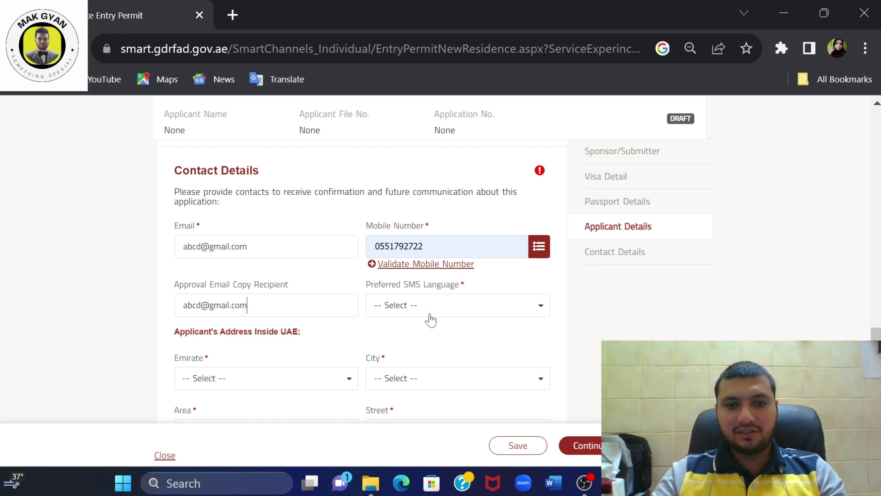
{"action": "left_click", "coordinate": [470, 305]}
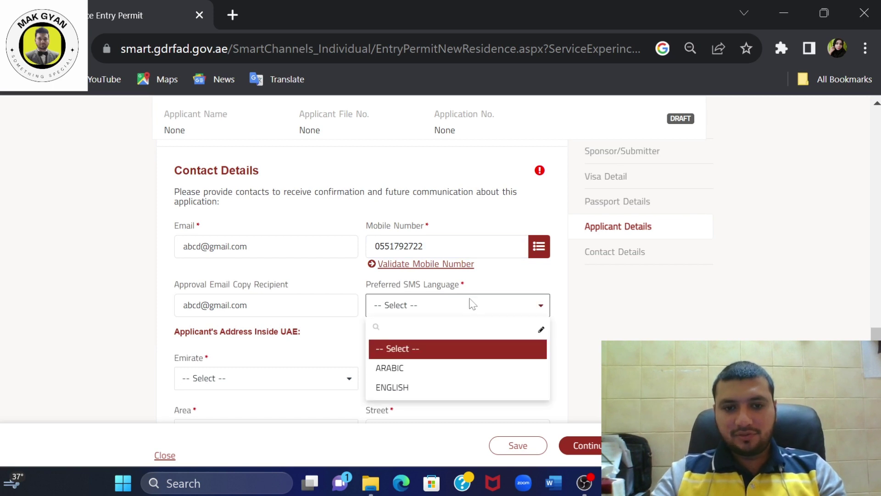
{"action": "key", "text": "Return"}
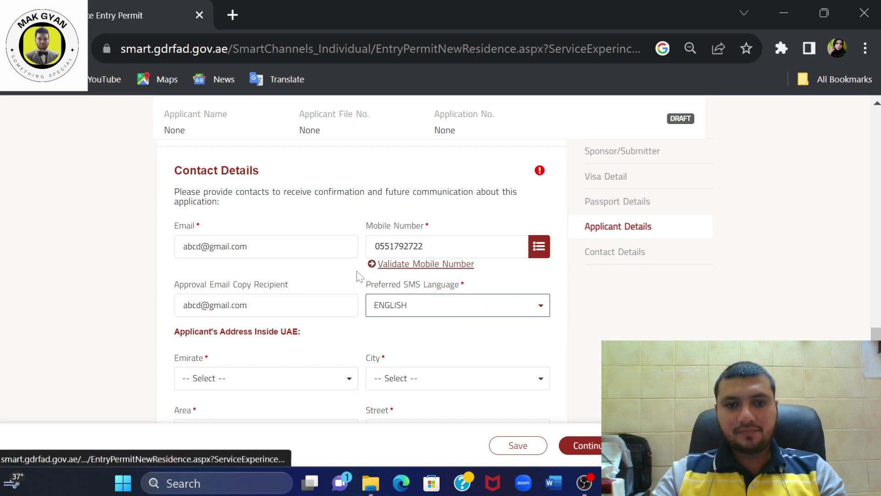
{"action": "left_click", "coordinate": [416, 264]}
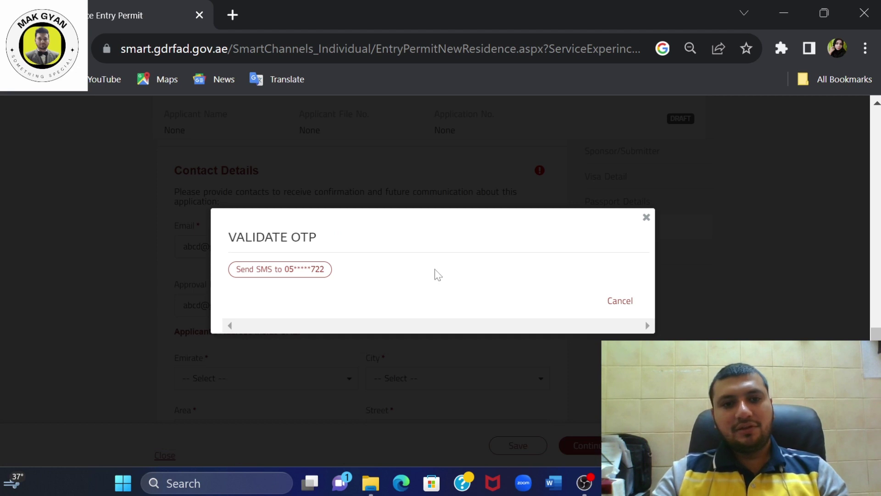
Send the SMS one-time code and enter the received code to confirm the mobile number.
{"action": "left_click", "coordinate": [305, 273]}
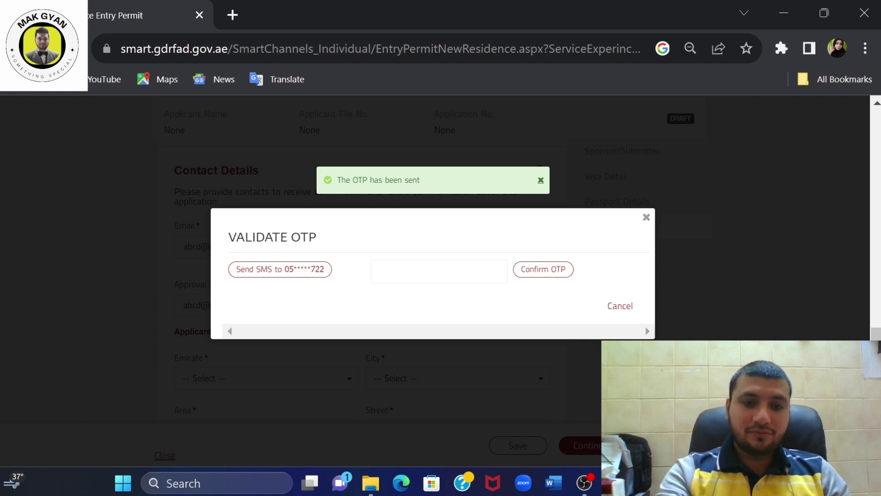
{"action": "left_click", "coordinate": [439, 271]}
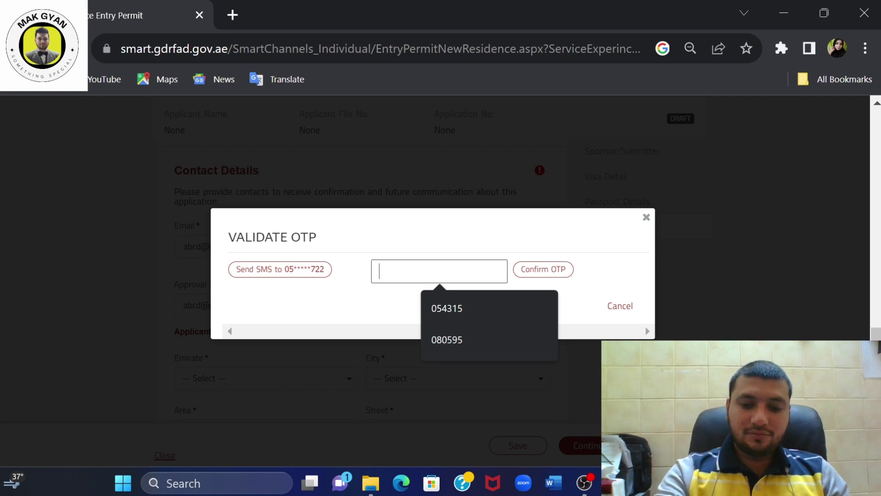
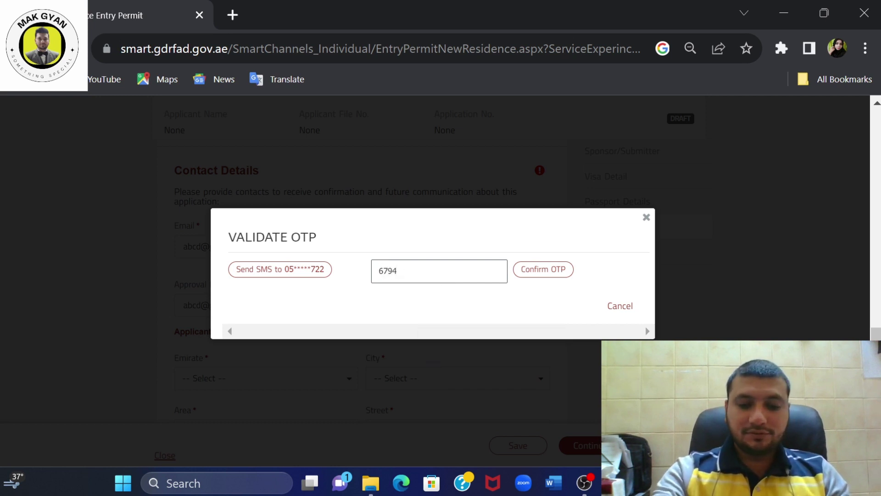
{"action": "left_click", "coordinate": [545, 270]}
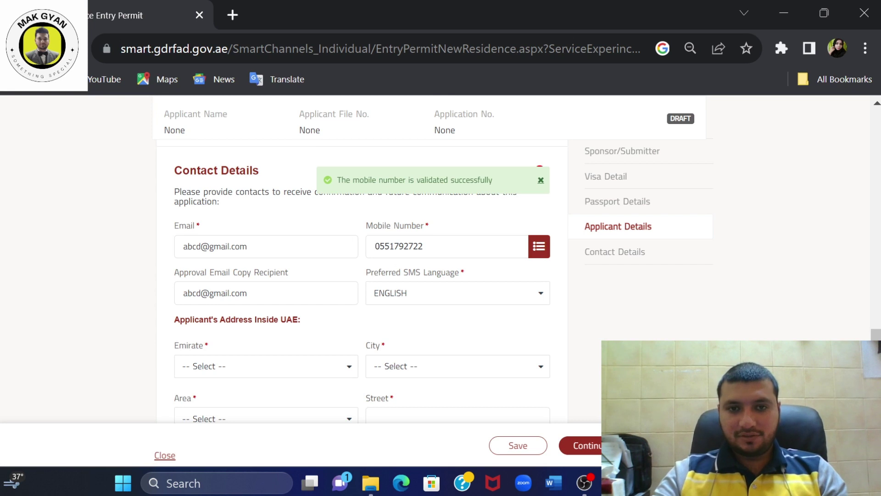
{"action": "scroll", "coordinate": [448, 288], "scroll_direction": "down", "scroll_amount": 2}
Set the UAE address emirate to DUBAI and city to Dubai.
{"action": "scroll", "coordinate": [463, 284], "scroll_direction": "down", "scroll_amount": 2}
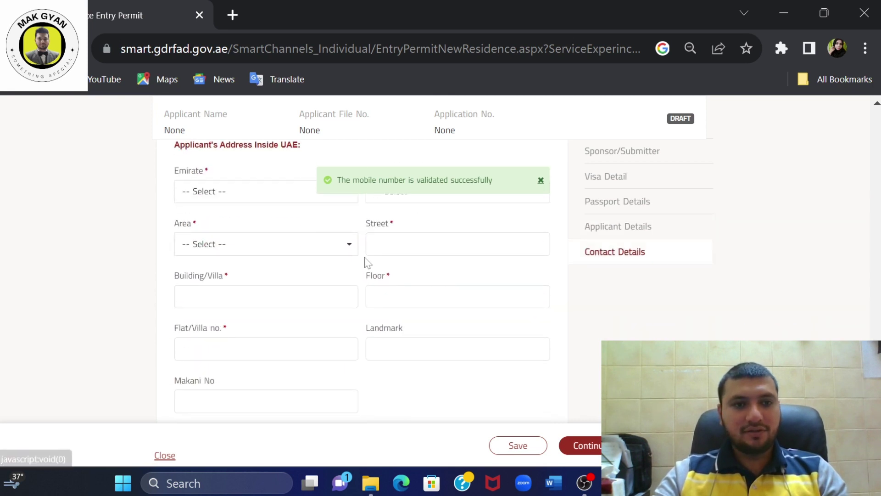
{"action": "left_click", "coordinate": [271, 192]}
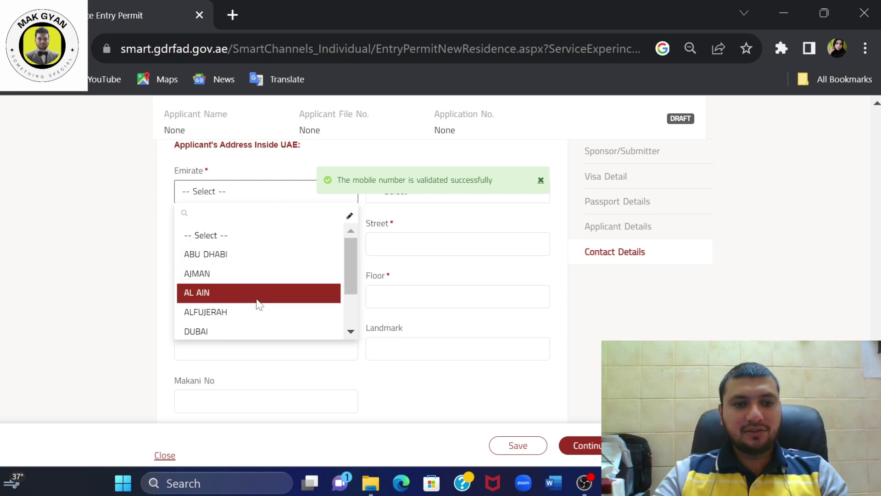
{"action": "left_click", "coordinate": [244, 326]}
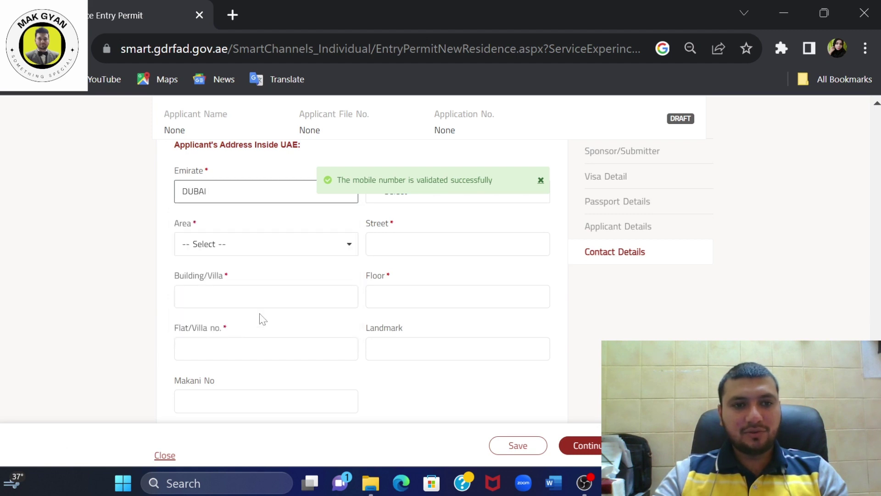
{"action": "left_click", "coordinate": [443, 243]}
{"action": "left_click", "coordinate": [540, 181]}
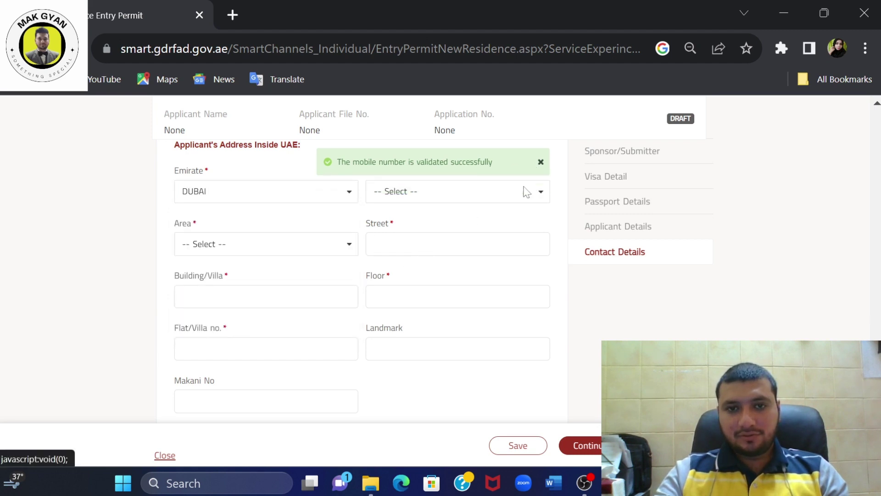
{"action": "left_click", "coordinate": [497, 198]}
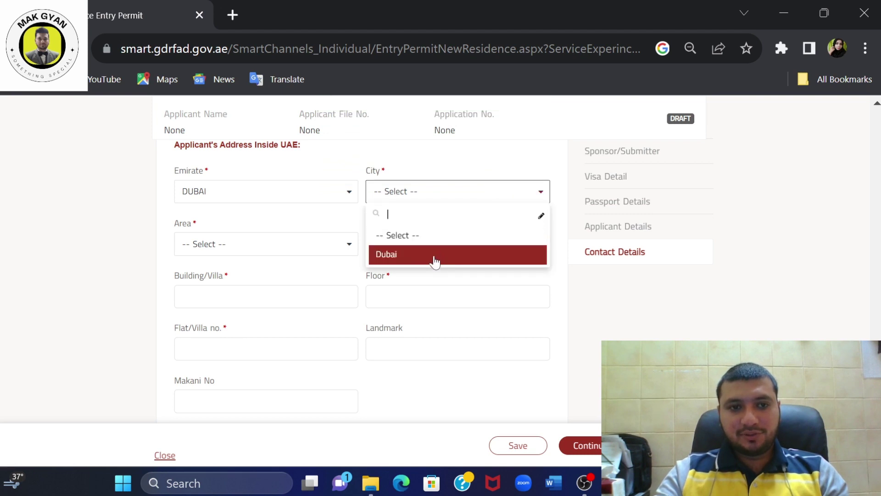
{"action": "left_click", "coordinate": [345, 251]}
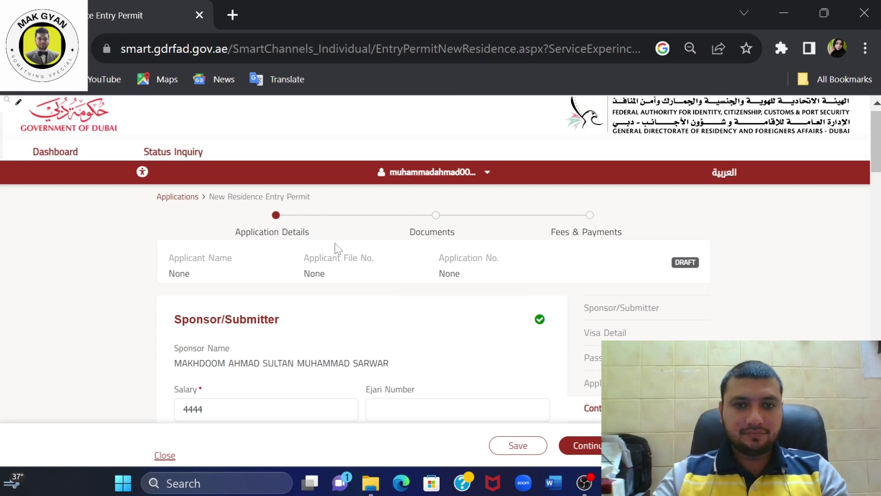
Choose Abu Hail as the area and enter the street, building, floor and flat details.
{"action": "scroll", "coordinate": [338, 250], "scroll_direction": "down", "scroll_amount": 15}
{"action": "scroll", "coordinate": [366, 266], "scroll_direction": "down", "scroll_amount": 10}
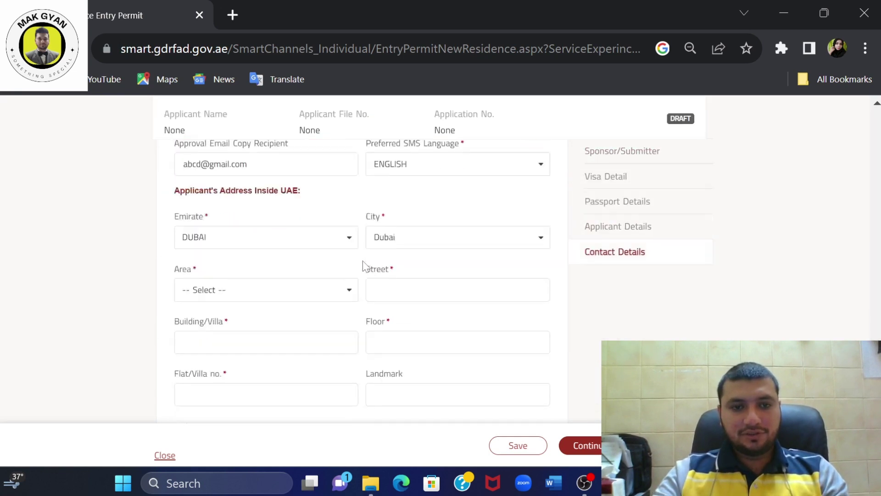
{"action": "scroll", "coordinate": [364, 266], "scroll_direction": "up", "scroll_amount": 4}
{"action": "scroll", "coordinate": [362, 266], "scroll_direction": "up", "scroll_amount": 5}
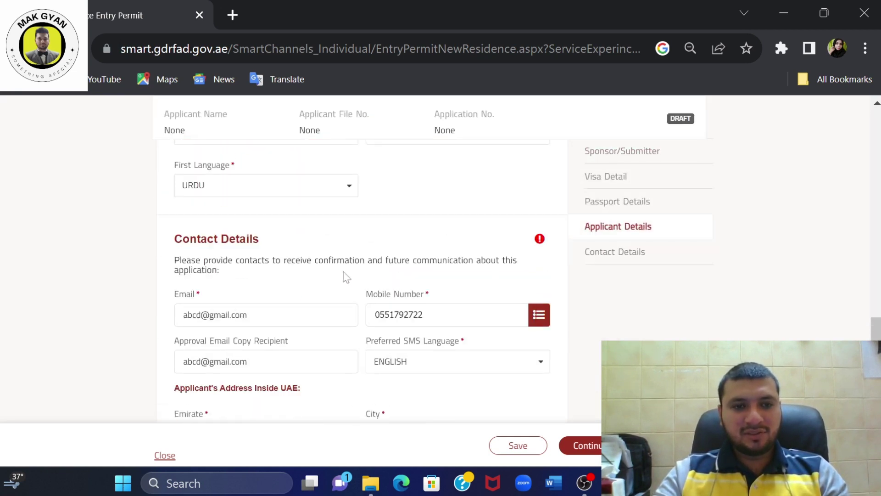
{"action": "scroll", "coordinate": [347, 275], "scroll_direction": "down", "scroll_amount": 5}
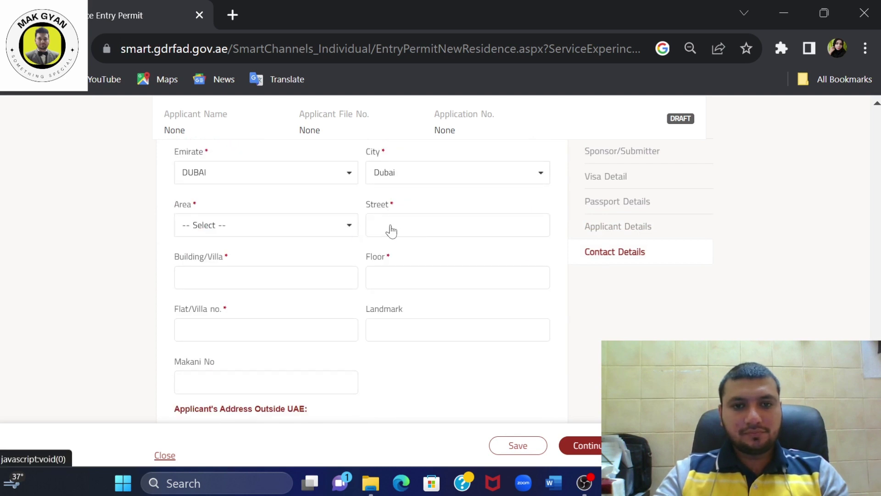
{"action": "left_click", "coordinate": [331, 233]}
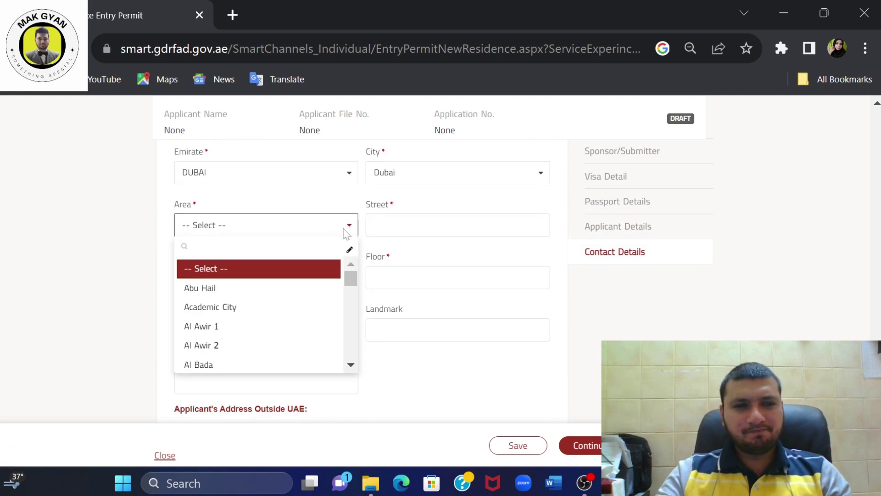
{"action": "left_click", "coordinate": [261, 289]}
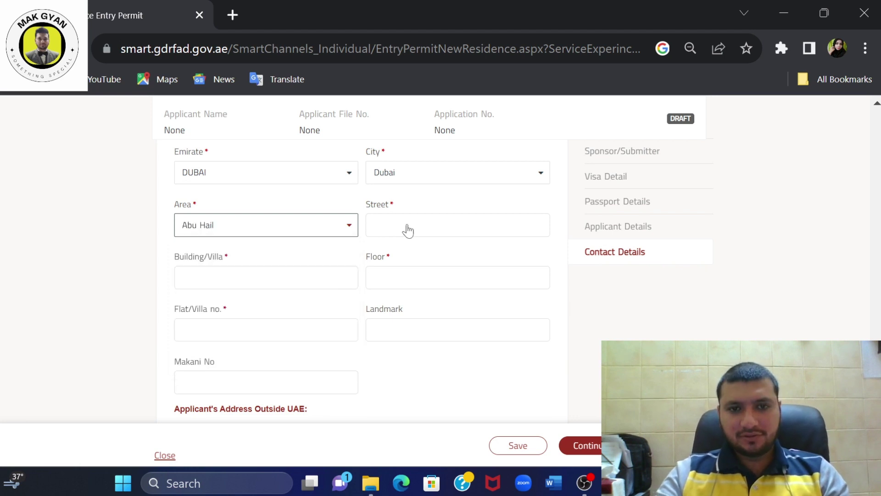
{"action": "left_click", "coordinate": [408, 231]}
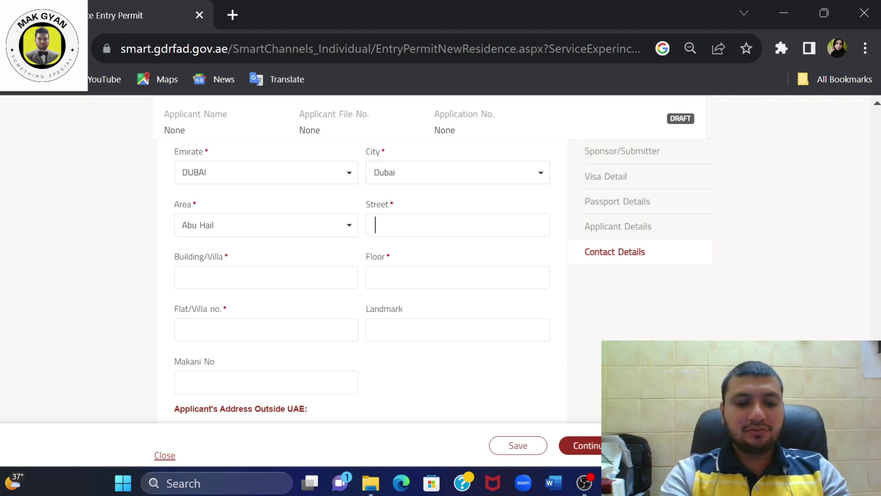
{"action": "type", "text": "22"}
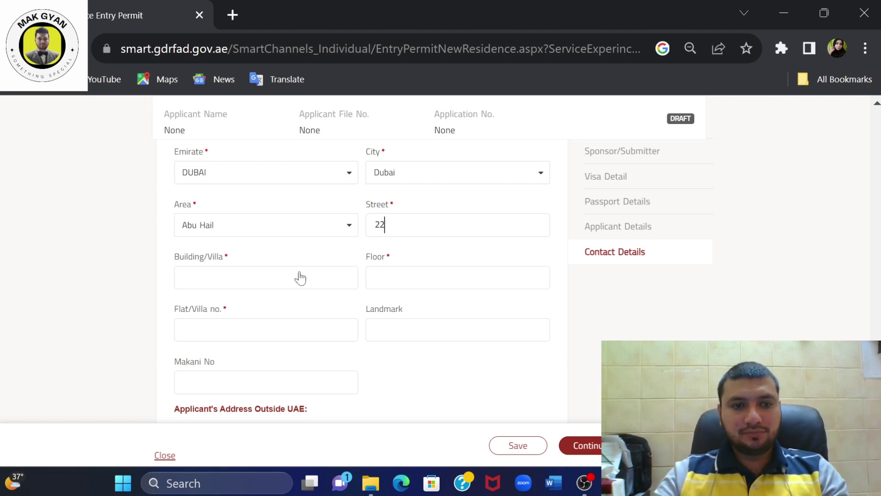
{"action": "left_click", "coordinate": [300, 276]}
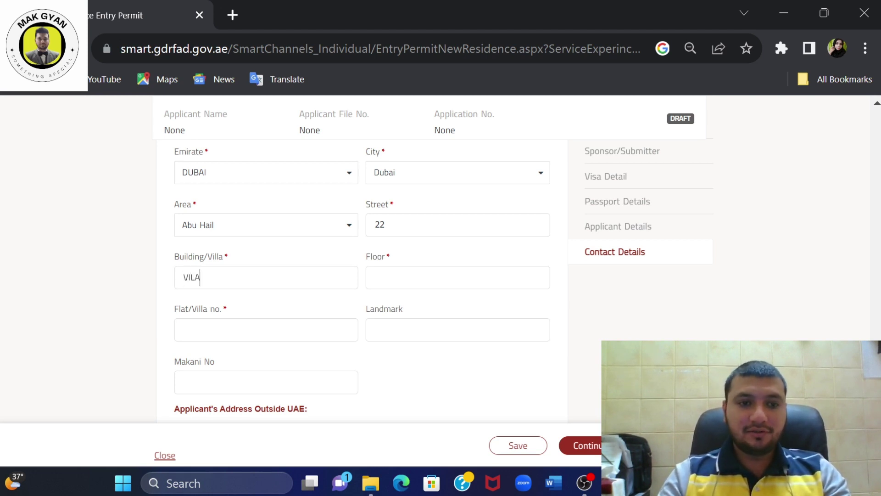
{"action": "left_click", "coordinate": [403, 279]}
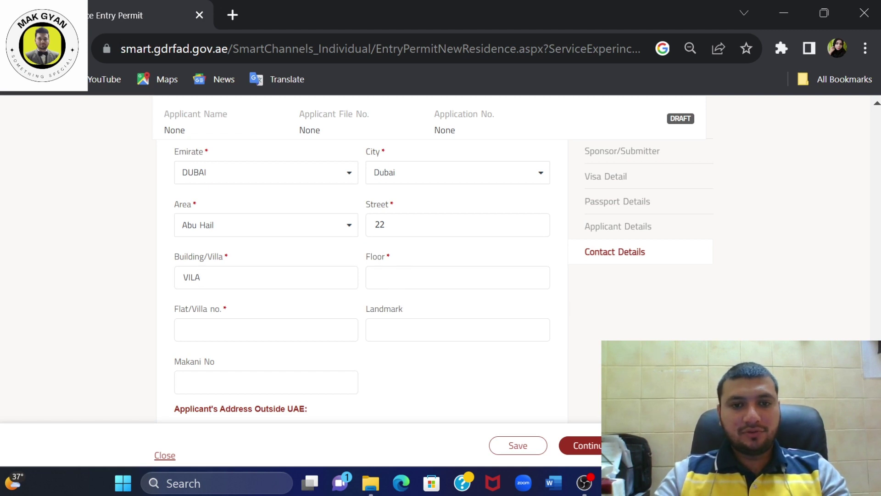
{"action": "type", "text": "1"}
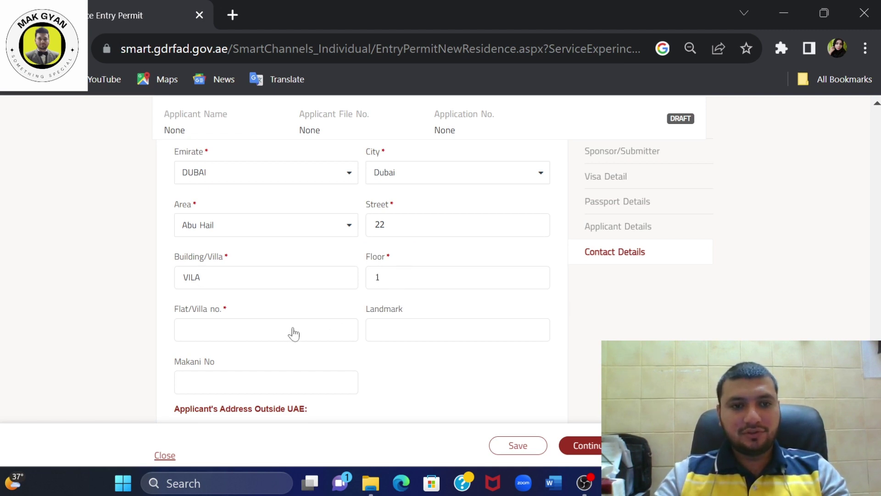
{"action": "left_click", "coordinate": [285, 333]}
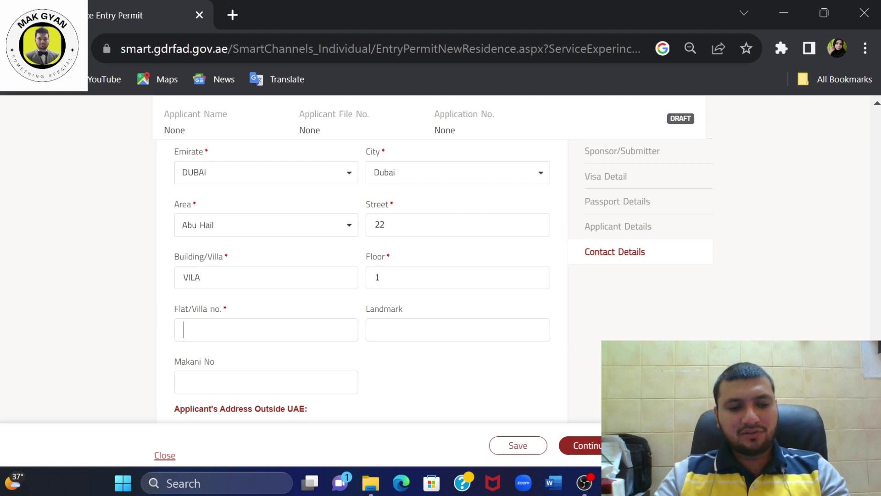
{"action": "scroll", "coordinate": [369, 353], "scroll_direction": "down", "scroll_amount": 3}
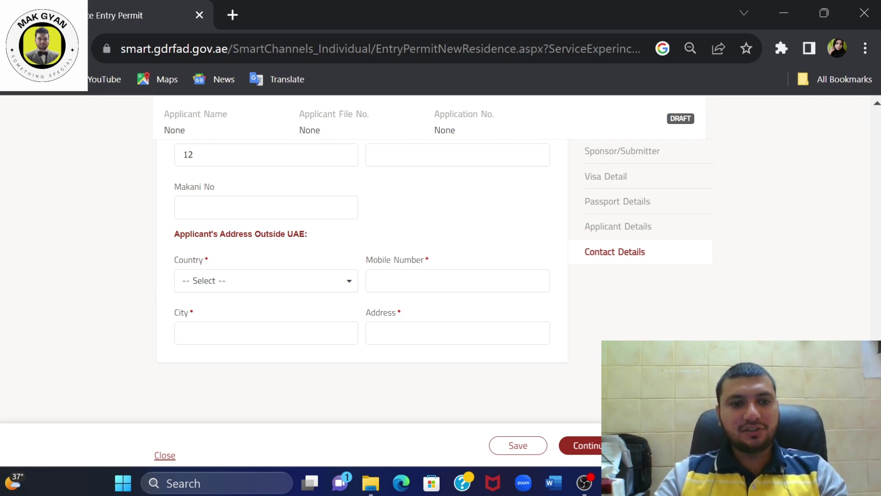
Set the outside-UAE address country to 203 - PAKISTAN and enter the applicant's mobile number.
{"action": "left_click", "coordinate": [342, 287]}
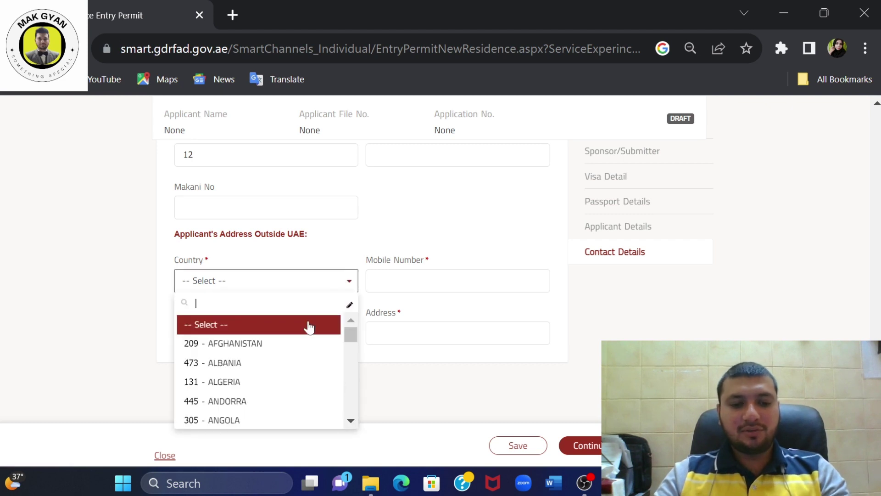
{"action": "type", "text": "pak"}
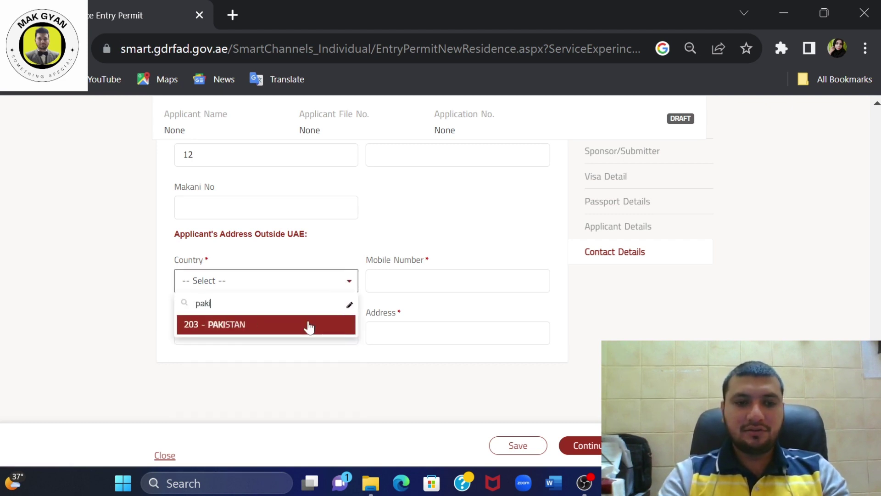
{"action": "type", "text": "i"}
{"action": "left_click", "coordinate": [309, 326]}
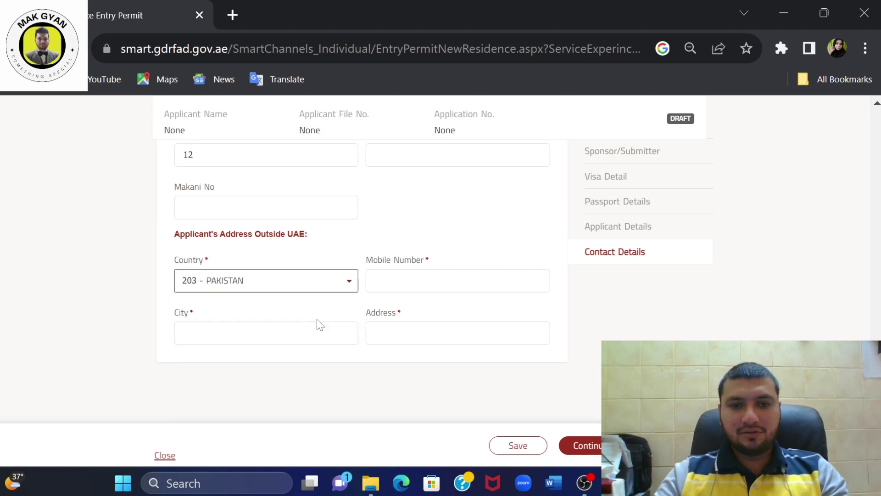
{"action": "left_click", "coordinate": [391, 284]}
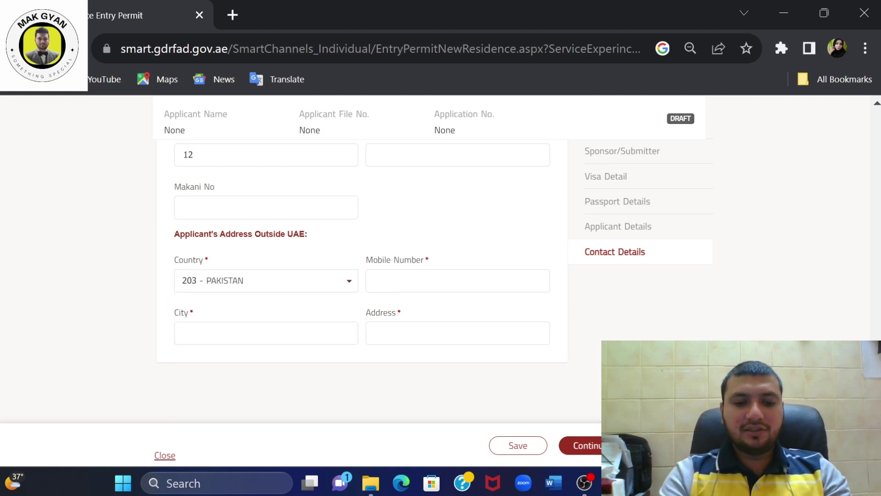
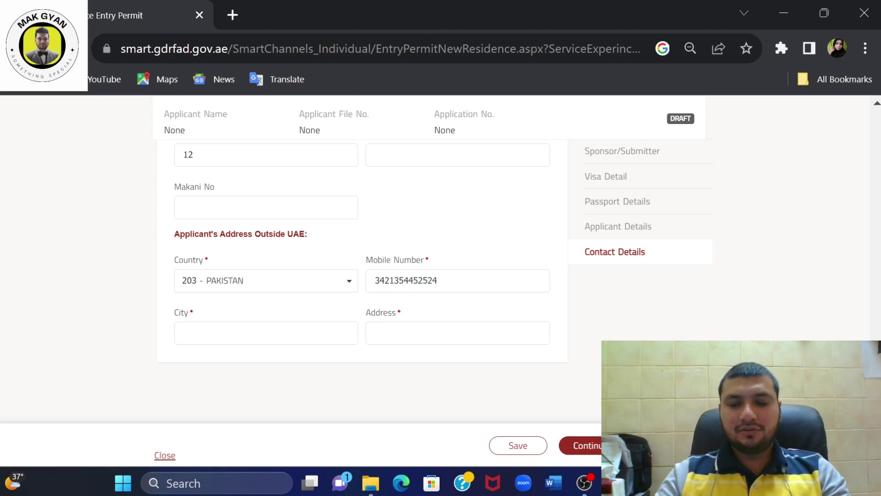
Enter LAHORE as the city and the street address, then submit the contact details.
{"action": "left_click", "coordinate": [270, 342]}
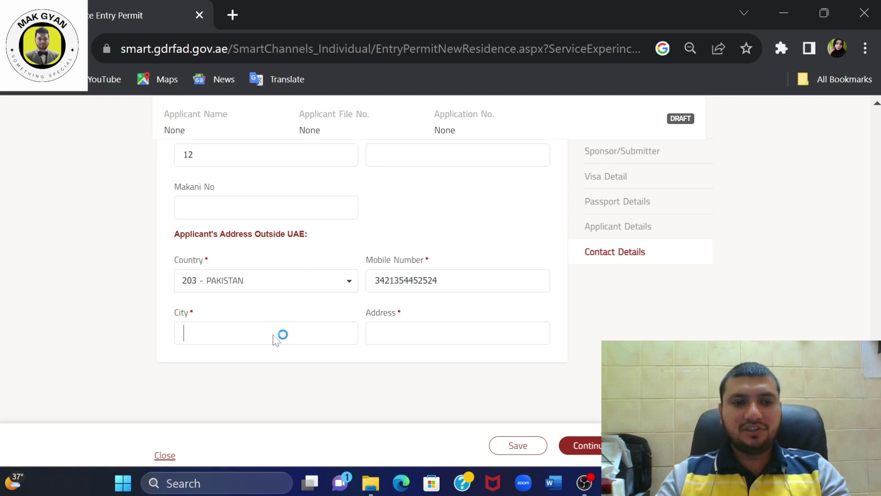
{"action": "type", "text": "LA"}
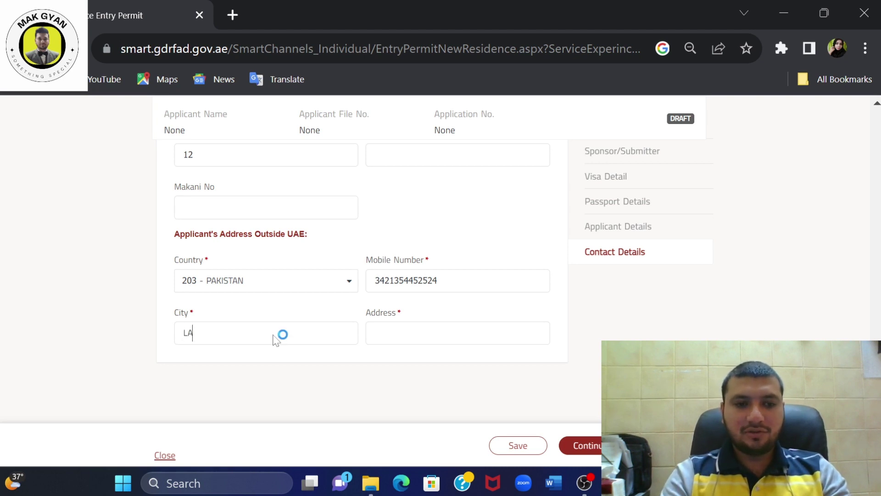
{"action": "type", "text": "HORE"}
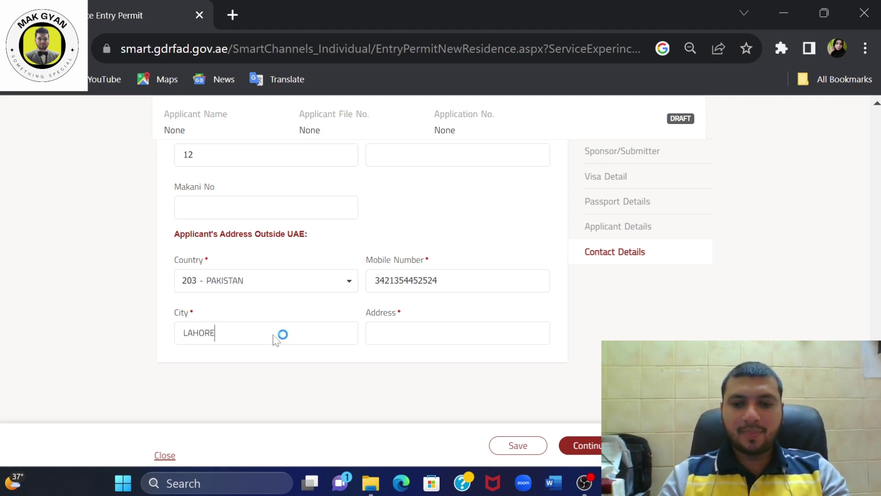
{"action": "left_click", "coordinate": [395, 327]}
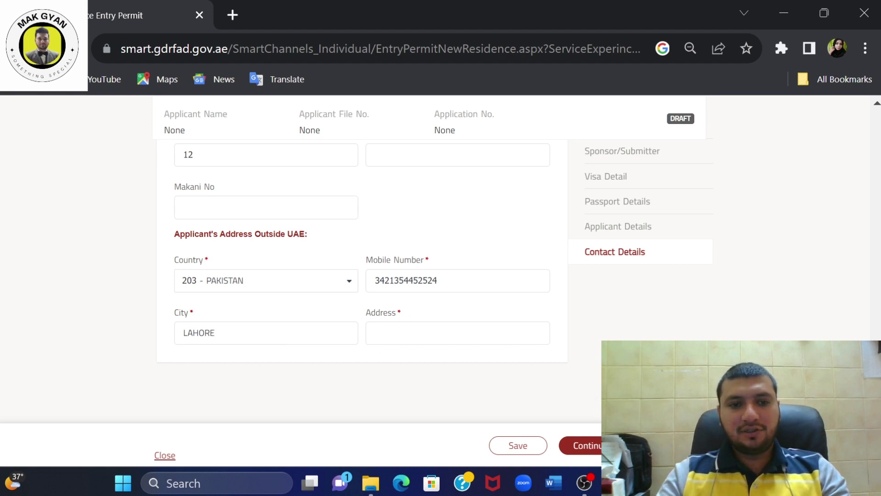
{"action": "type", "text": "SDAEADEADWDEWWE"}
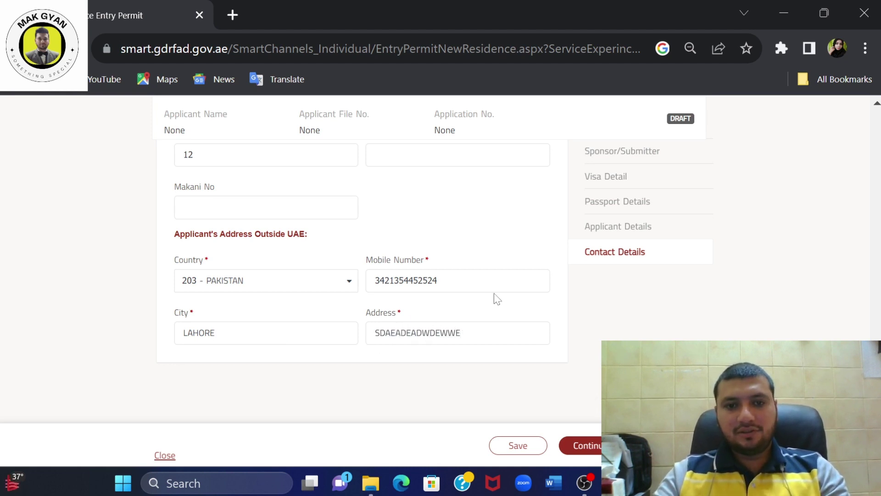
{"action": "scroll", "coordinate": [495, 298], "scroll_direction": "up", "scroll_amount": 15}
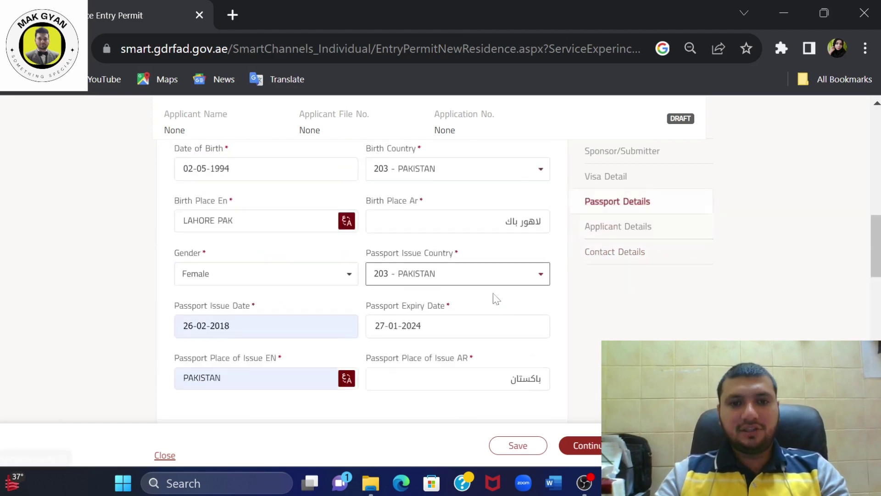
{"action": "scroll", "coordinate": [491, 297], "scroll_direction": "up", "scroll_amount": 3}
{"action": "scroll", "coordinate": [491, 295], "scroll_direction": "down", "scroll_amount": 10}
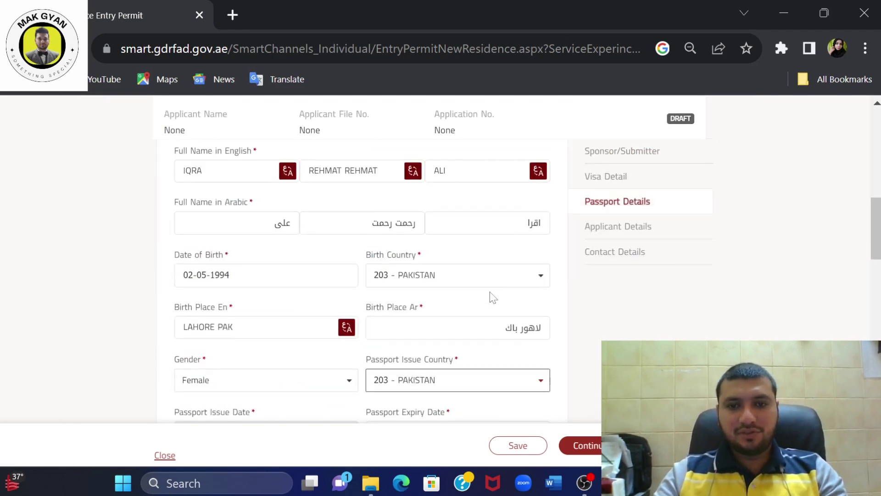
{"action": "scroll", "coordinate": [489, 299], "scroll_direction": "down", "scroll_amount": 10}
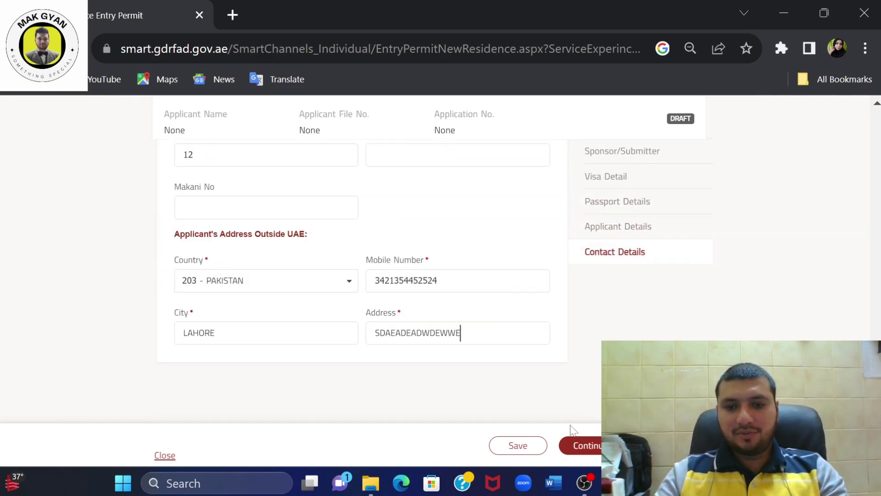
{"action": "left_click", "coordinate": [591, 446]}
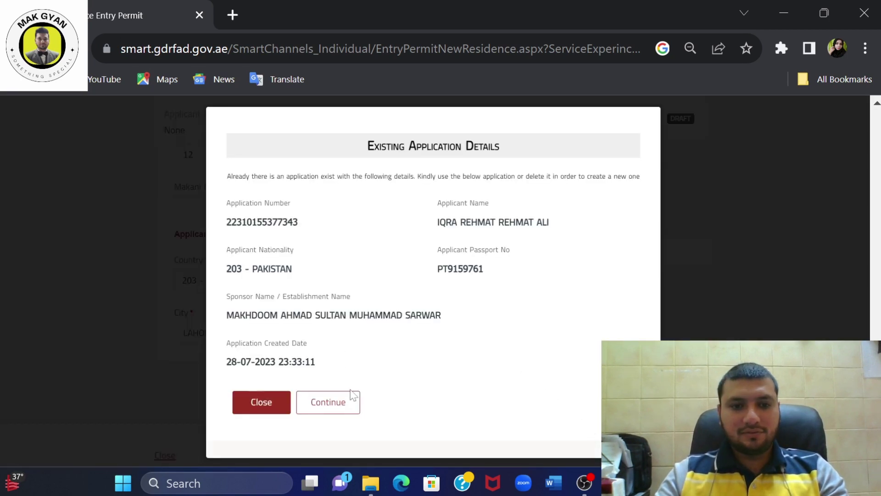
Continue past the Existing Application Details notice and the passport-expiry validation warning.
{"action": "left_click", "coordinate": [334, 406]}
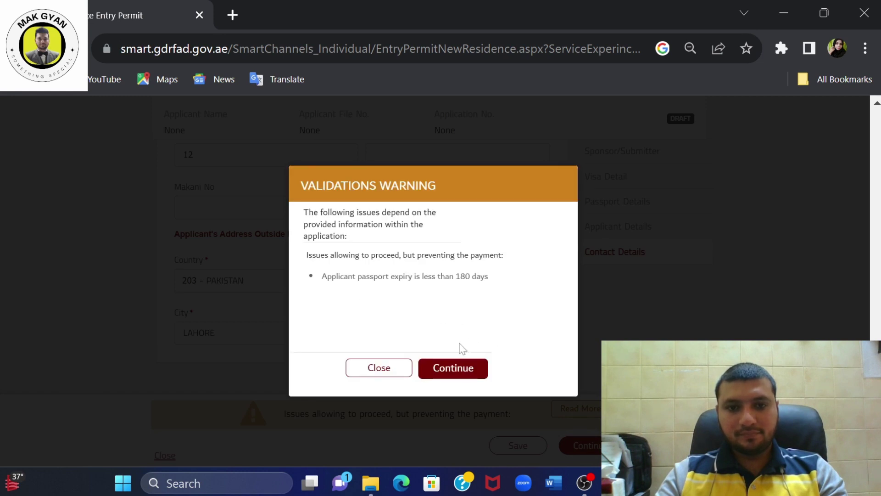
{"action": "left_click", "coordinate": [458, 372]}
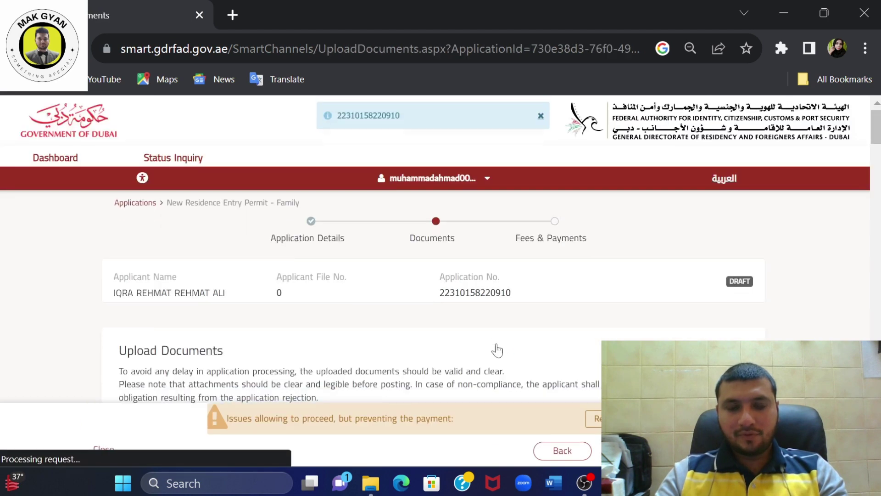
Upload 'WhatsApp Image 2023-09-21 at 1.53.30 PM.jpeg' from Downloads as Marriage Certificate Page 1.
{"action": "scroll", "coordinate": [476, 339], "scroll_direction": "down", "scroll_amount": 4}
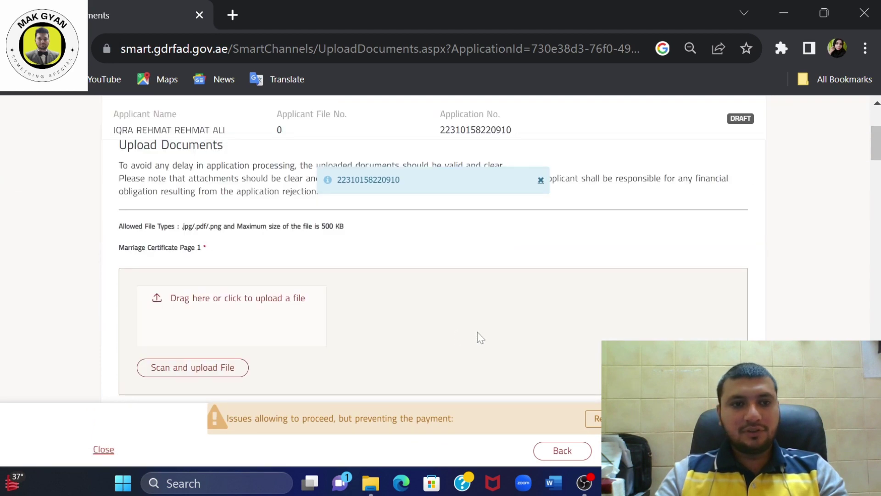
{"action": "scroll", "coordinate": [478, 332], "scroll_direction": "down", "scroll_amount": 2}
{"action": "scroll", "coordinate": [478, 332], "scroll_direction": "up", "scroll_amount": 7}
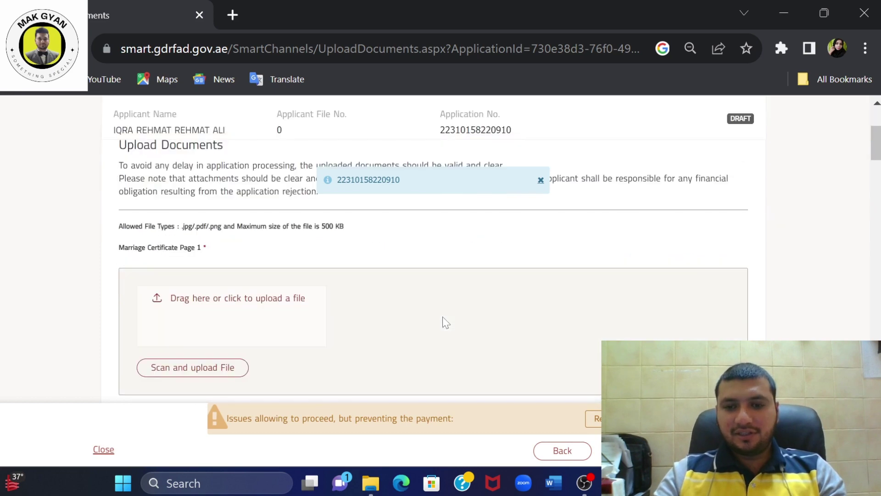
{"action": "scroll", "coordinate": [445, 322], "scroll_direction": "down", "scroll_amount": 2}
{"action": "scroll", "coordinate": [469, 321], "scroll_direction": "down", "scroll_amount": 2}
{"action": "scroll", "coordinate": [470, 321], "scroll_direction": "up", "scroll_amount": 2}
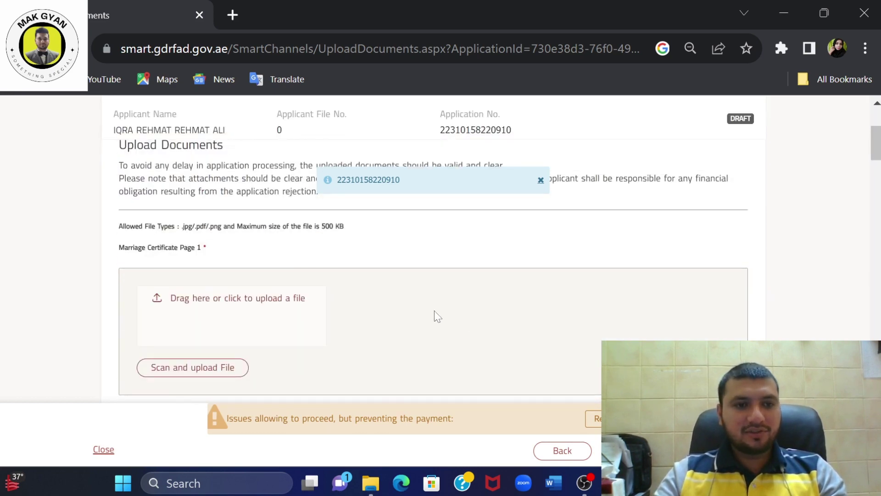
{"action": "left_click", "coordinate": [264, 282]}
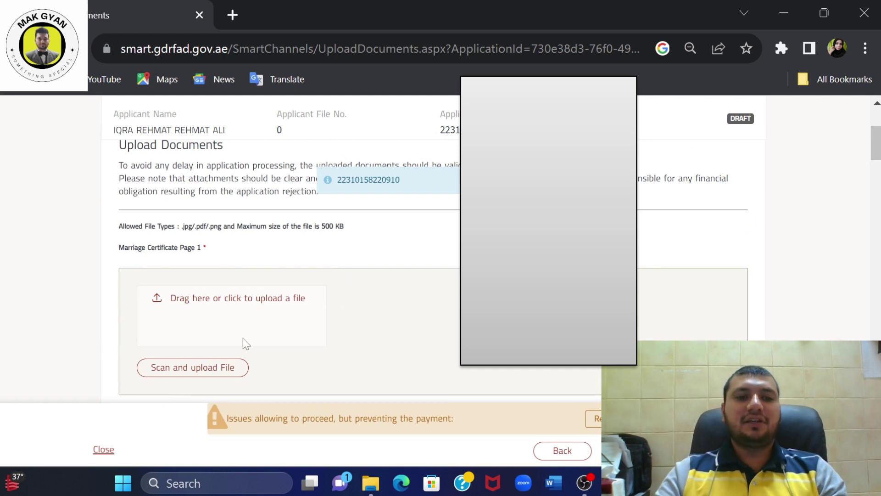
{"action": "scroll", "coordinate": [295, 321], "scroll_direction": "down", "scroll_amount": 2}
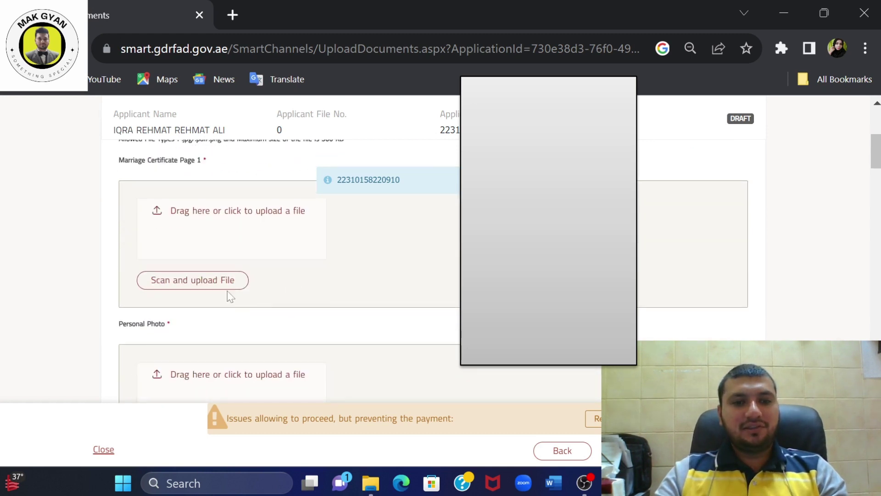
{"action": "left_click", "coordinate": [222, 234]}
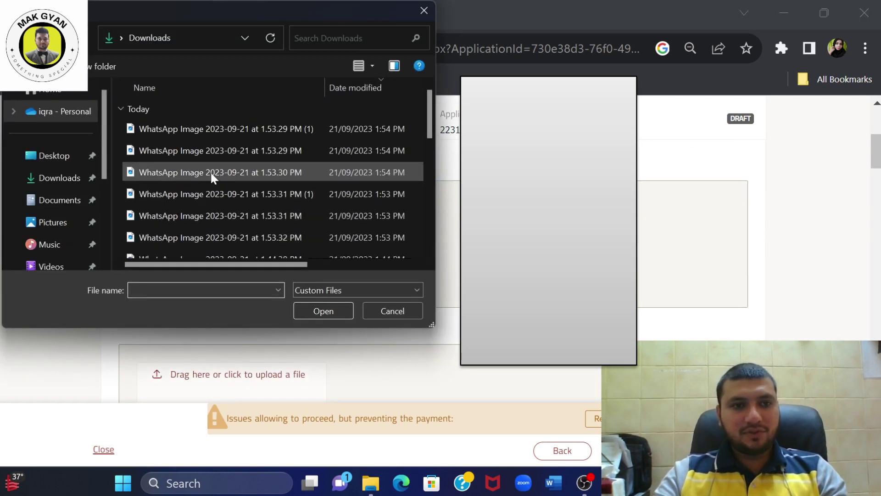
{"action": "left_click", "coordinate": [243, 171]}
{"action": "left_click", "coordinate": [321, 311]}
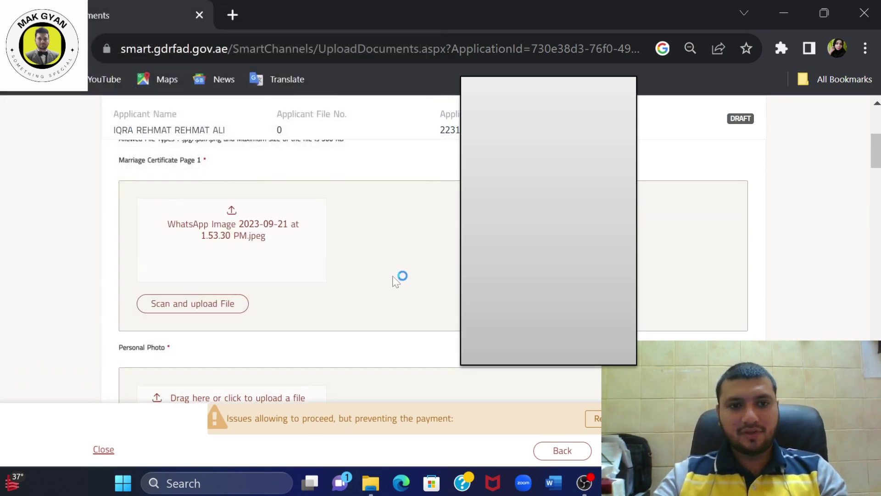
{"action": "scroll", "coordinate": [402, 281], "scroll_direction": "down", "scroll_amount": 3}
{"action": "scroll", "coordinate": [424, 288], "scroll_direction": "down", "scroll_amount": 5}
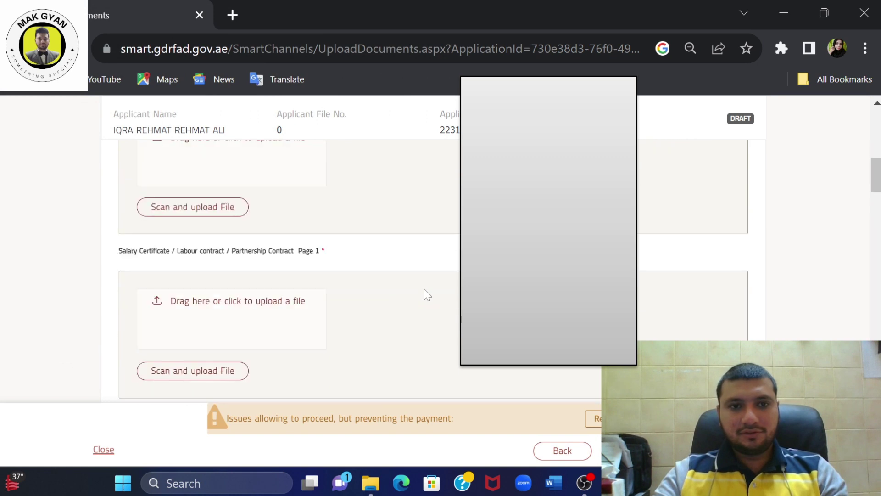
{"action": "scroll", "coordinate": [423, 288], "scroll_direction": "up", "scroll_amount": 3}
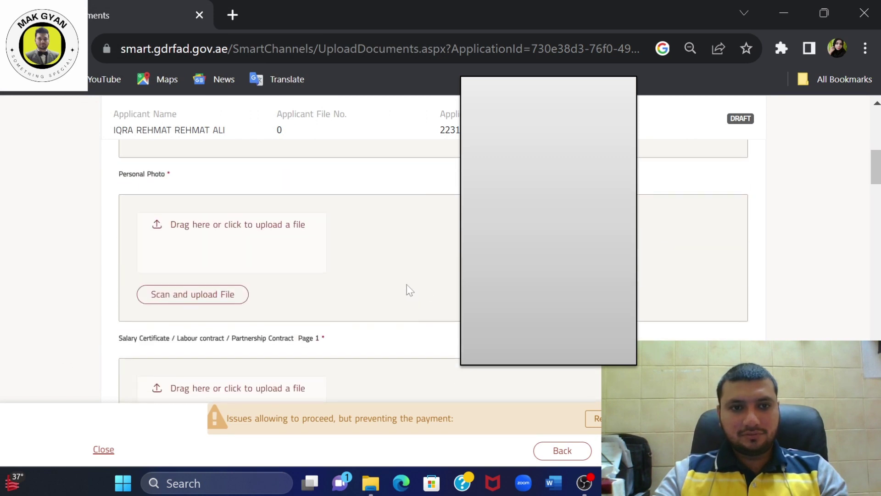
{"action": "left_click", "coordinate": [223, 248]}
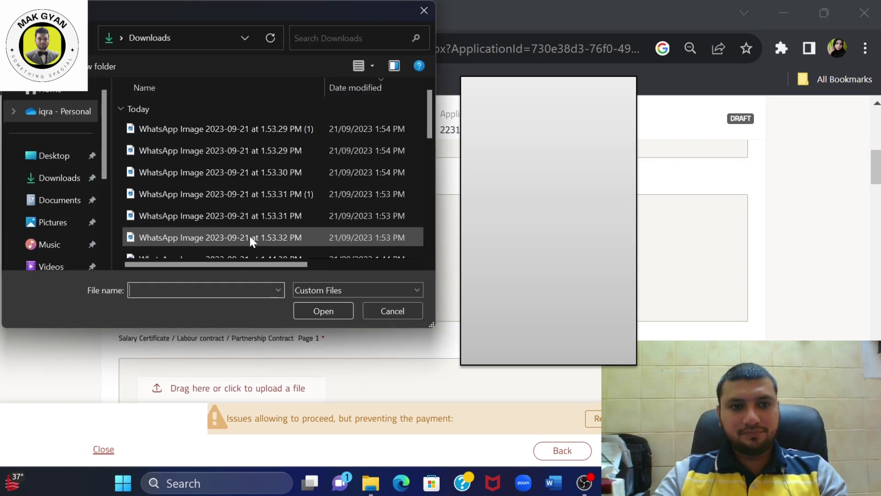
{"action": "left_click", "coordinate": [241, 172]}
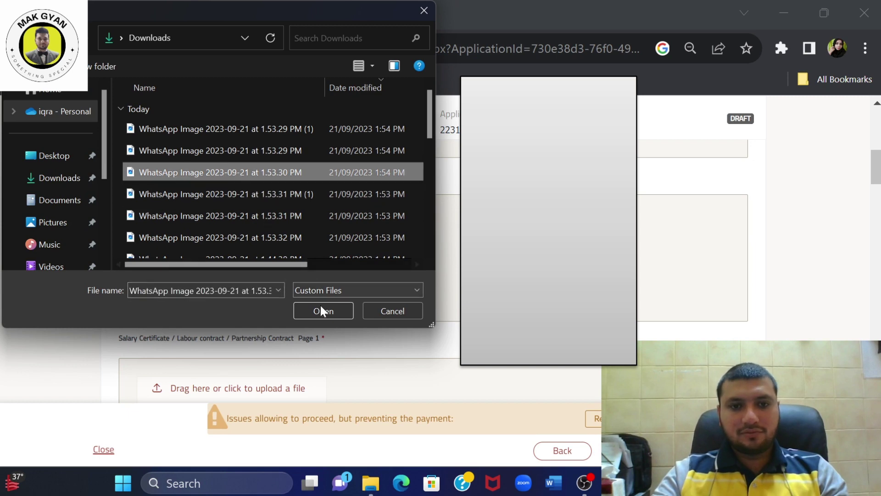
{"action": "left_click", "coordinate": [322, 311]}
{"action": "scroll", "coordinate": [405, 289], "scroll_direction": "down", "scroll_amount": 10}
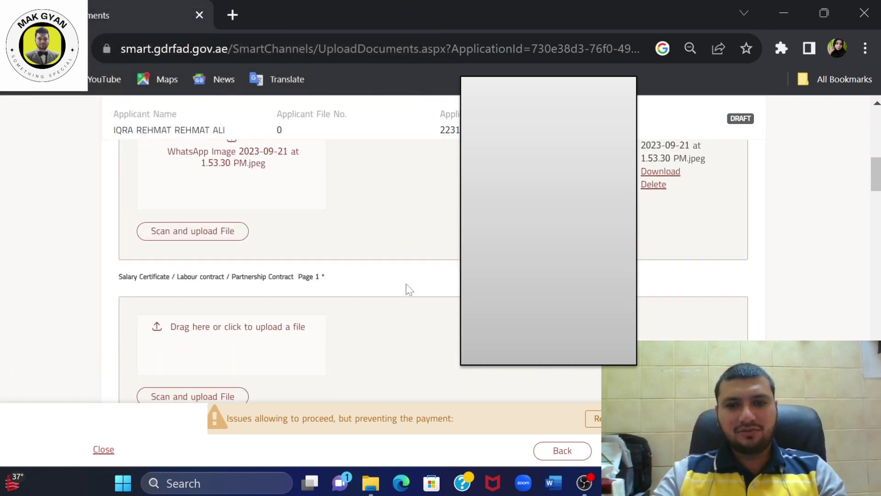
{"action": "scroll", "coordinate": [430, 270], "scroll_direction": "up", "scroll_amount": 1}
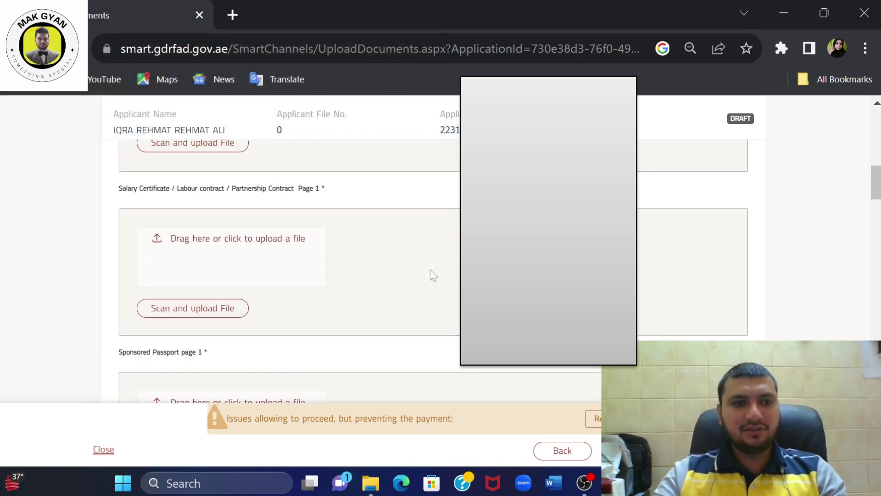
{"action": "scroll", "coordinate": [358, 254], "scroll_direction": "up", "scroll_amount": 8}
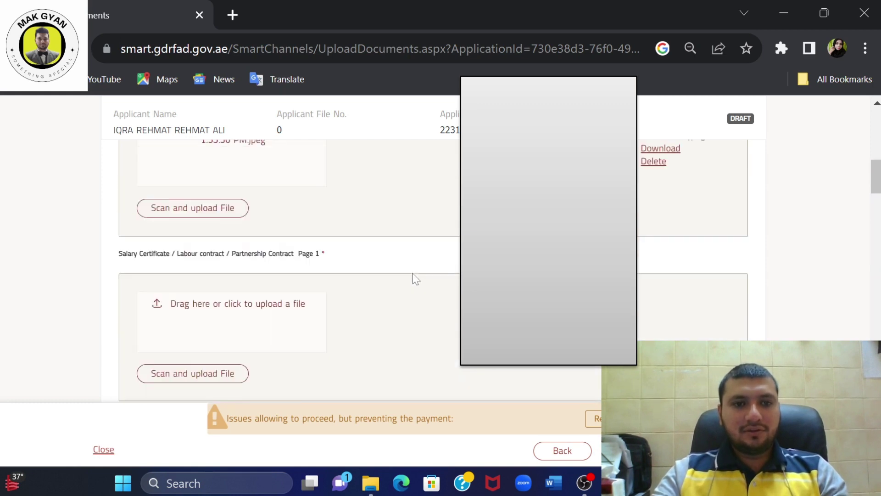
{"action": "scroll", "coordinate": [318, 290], "scroll_direction": "down", "scroll_amount": 6}
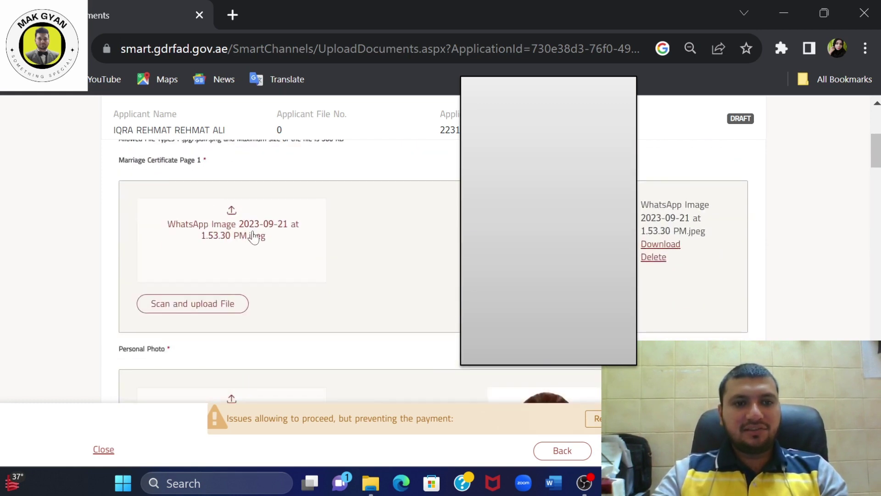
{"action": "scroll", "coordinate": [422, 259], "scroll_direction": "up", "scroll_amount": 5}
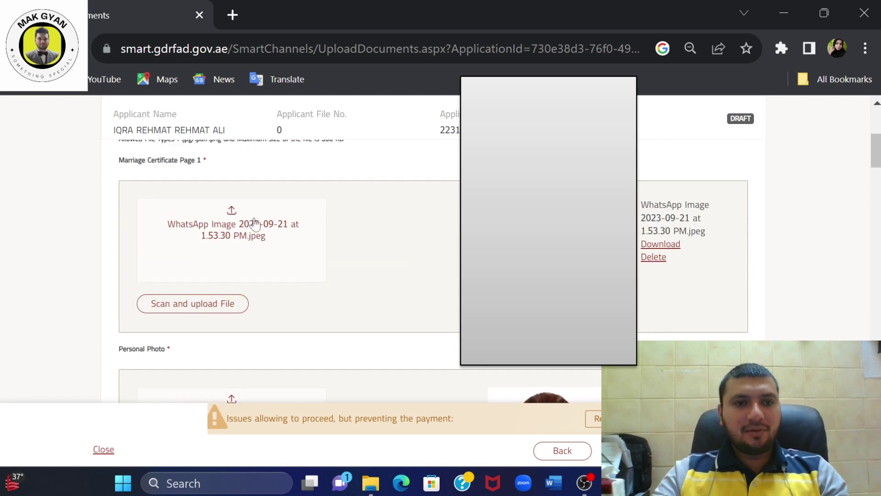
{"action": "scroll", "coordinate": [366, 239], "scroll_direction": "down", "scroll_amount": 5}
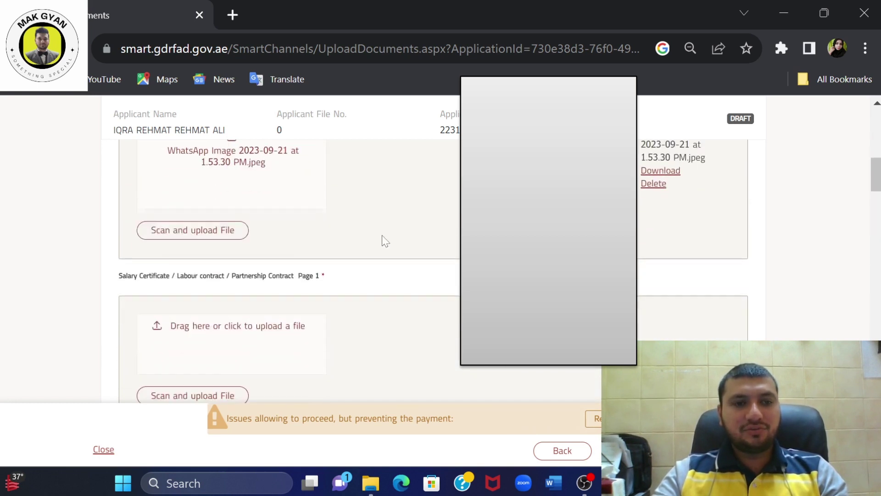
{"action": "scroll", "coordinate": [393, 240], "scroll_direction": "down", "scroll_amount": 2}
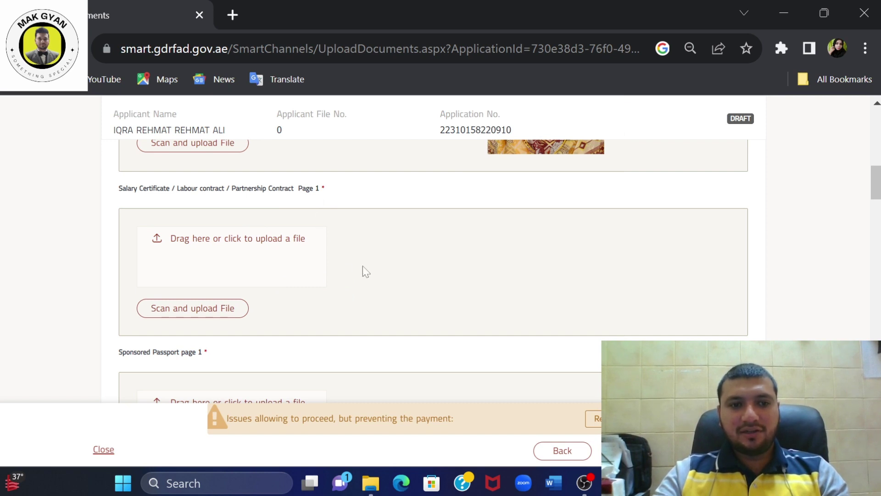
Upload the 1.53.31 PM WhatsApp image as the Salary Certificate.
{"action": "left_click", "coordinate": [287, 248]}
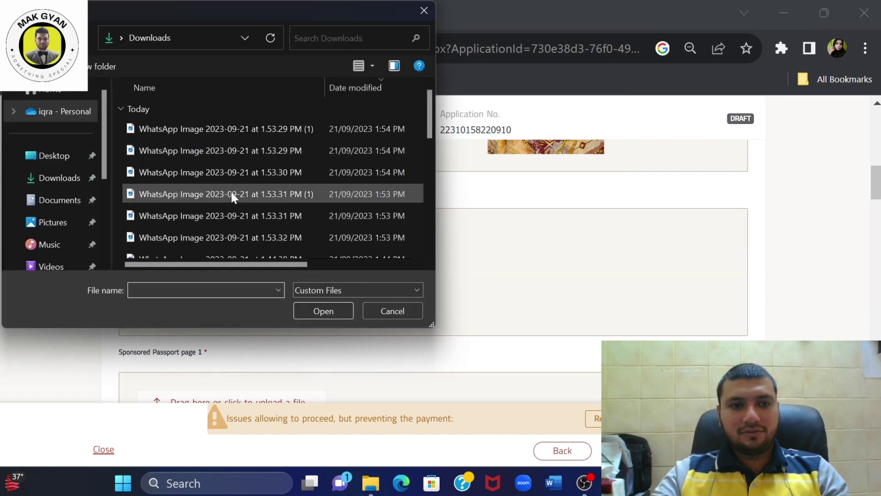
{"action": "left_click", "coordinate": [234, 212]}
{"action": "left_click", "coordinate": [324, 311]}
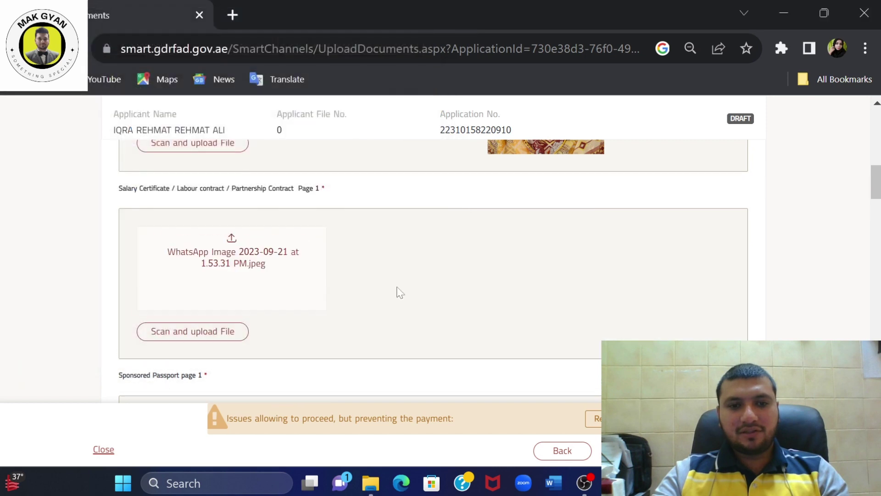
{"action": "scroll", "coordinate": [384, 289], "scroll_direction": "down", "scroll_amount": 2}
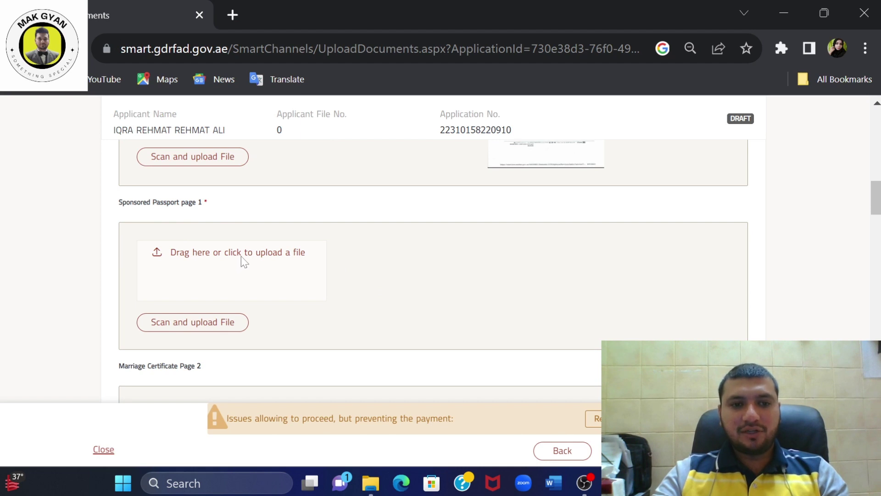
Upload the 1.44.38 PM WhatsApp image as Sponsored Passport page 1.
{"action": "left_click", "coordinate": [311, 260]}
{"action": "scroll", "coordinate": [238, 196], "scroll_direction": "down", "scroll_amount": 2}
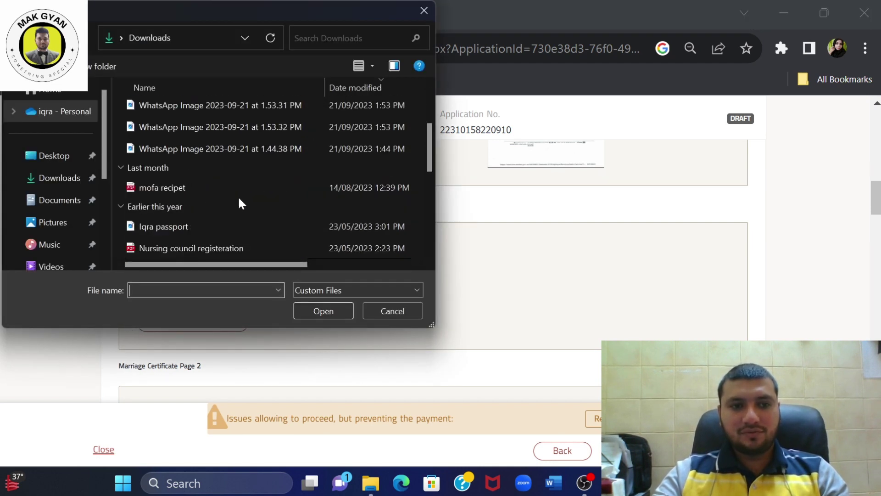
{"action": "left_click", "coordinate": [209, 149]}
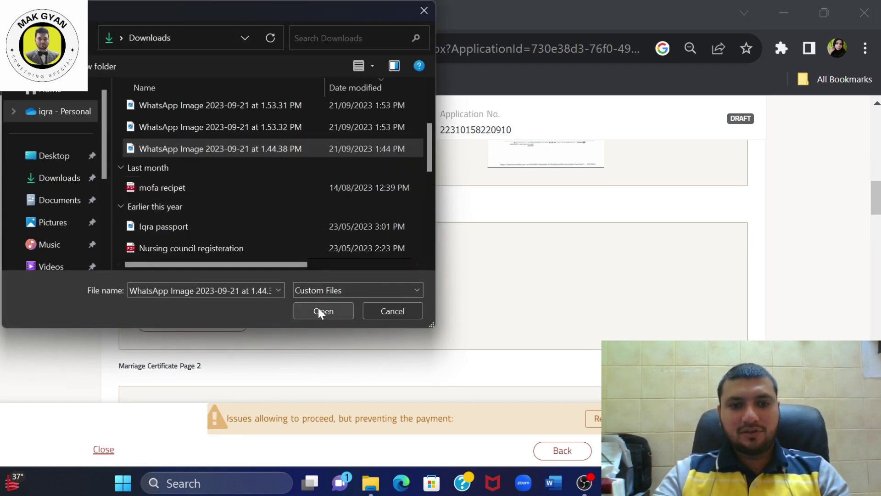
{"action": "left_click", "coordinate": [322, 312]}
{"action": "scroll", "coordinate": [340, 282], "scroll_direction": "down", "scroll_amount": 5}
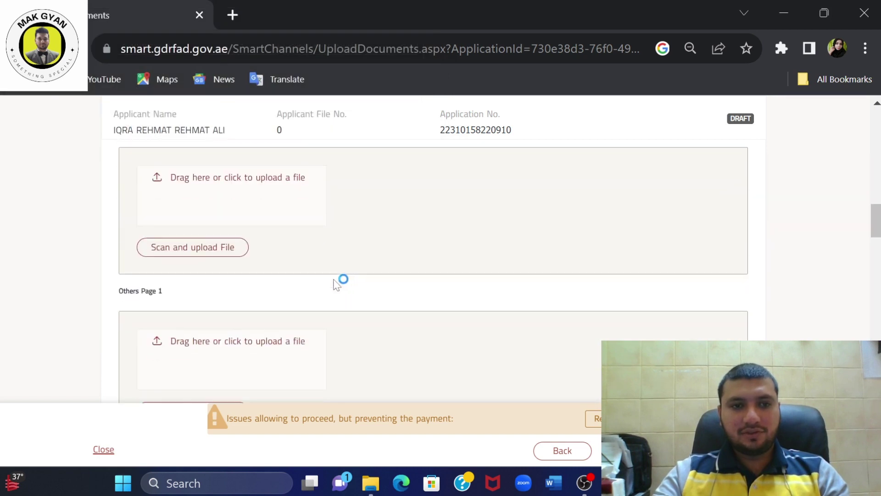
{"action": "scroll", "coordinate": [338, 283], "scroll_direction": "up", "scroll_amount": 3}
{"action": "scroll", "coordinate": [347, 282], "scroll_direction": "down", "scroll_amount": 3}
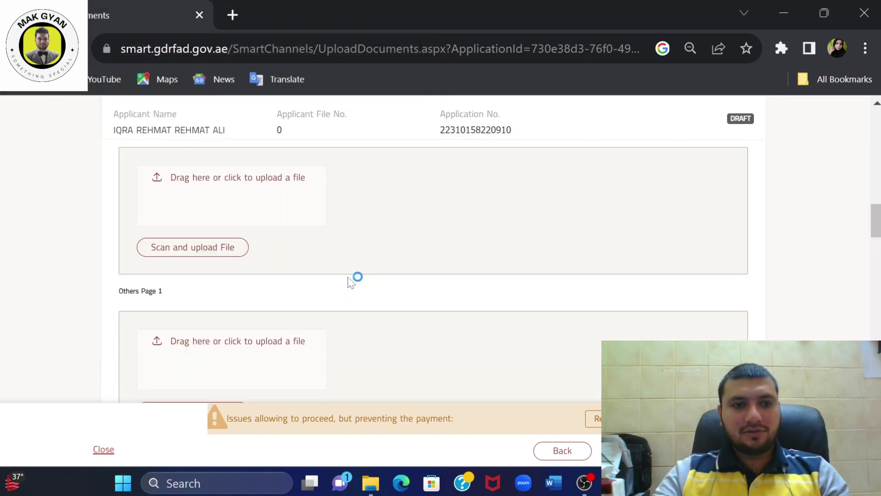
{"action": "scroll", "coordinate": [354, 280], "scroll_direction": "down", "scroll_amount": 2}
{"action": "scroll", "coordinate": [360, 285], "scroll_direction": "up", "scroll_amount": 2}
{"action": "scroll", "coordinate": [360, 281], "scroll_direction": "up", "scroll_amount": 2}
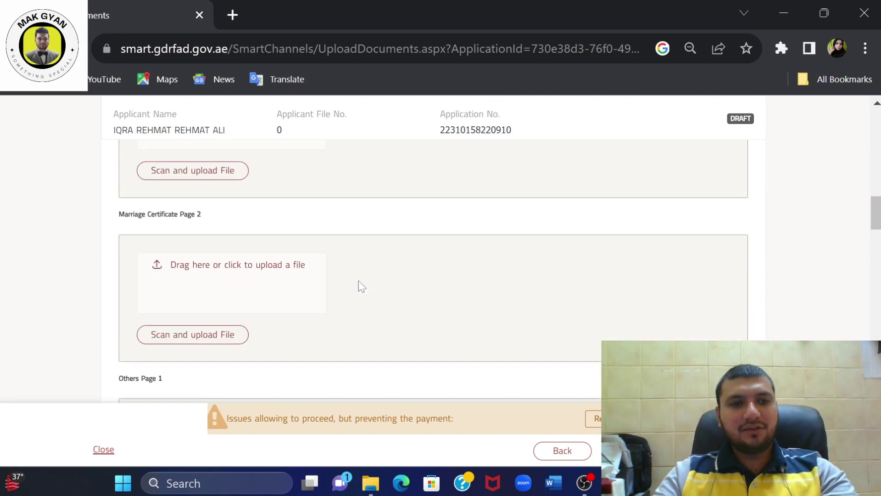
{"action": "scroll", "coordinate": [360, 281], "scroll_direction": "down", "scroll_amount": 1}
{"action": "scroll", "coordinate": [360, 281], "scroll_direction": "down", "scroll_amount": 1}
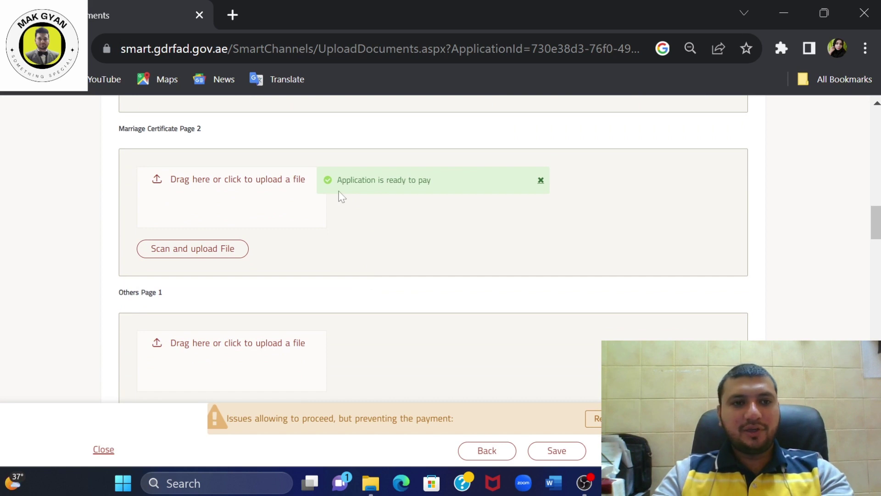
Scroll past the remaining Others and Sponsored Passport upload boxes to the bottom of the Documents step.
{"action": "scroll", "coordinate": [253, 203], "scroll_direction": "down", "scroll_amount": 6}
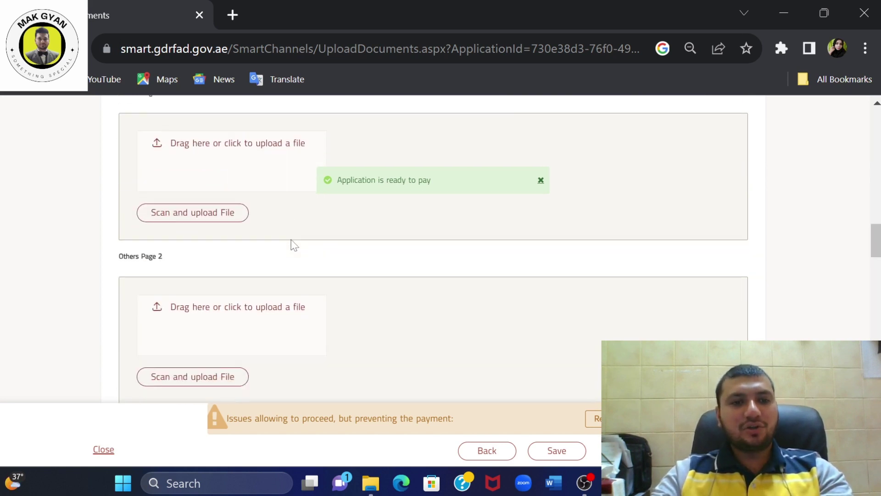
{"action": "scroll", "coordinate": [294, 244], "scroll_direction": "down", "scroll_amount": 6}
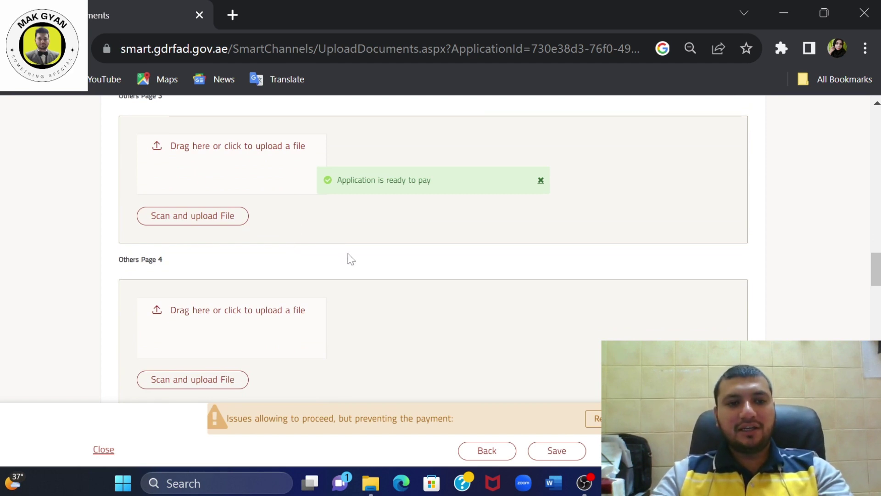
{"action": "scroll", "coordinate": [351, 258], "scroll_direction": "down", "scroll_amount": 4}
{"action": "scroll", "coordinate": [361, 261], "scroll_direction": "down", "scroll_amount": 10}
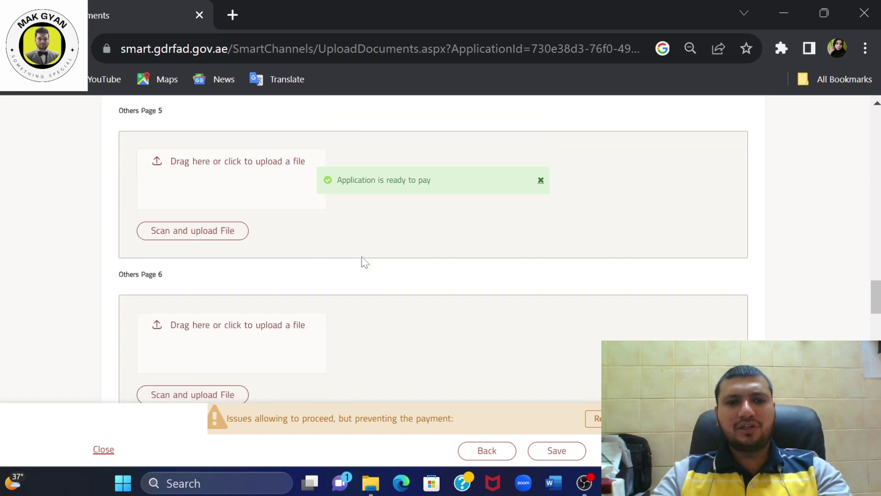
{"action": "scroll", "coordinate": [371, 244], "scroll_direction": "down", "scroll_amount": 11}
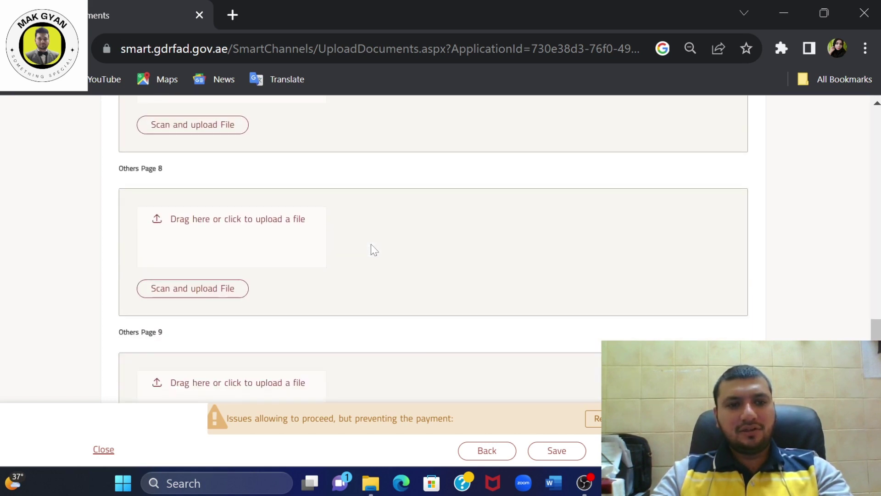
{"action": "scroll", "coordinate": [371, 246], "scroll_direction": "down", "scroll_amount": 4}
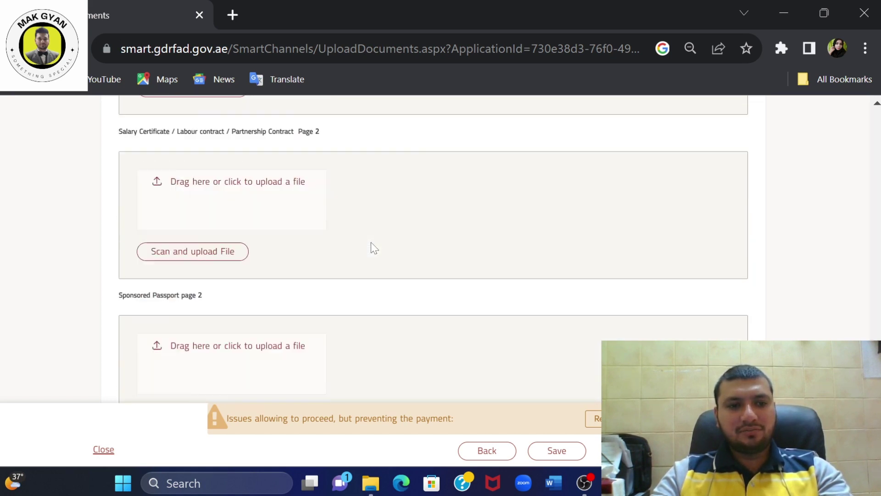
{"action": "scroll", "coordinate": [356, 232], "scroll_direction": "up", "scroll_amount": 4}
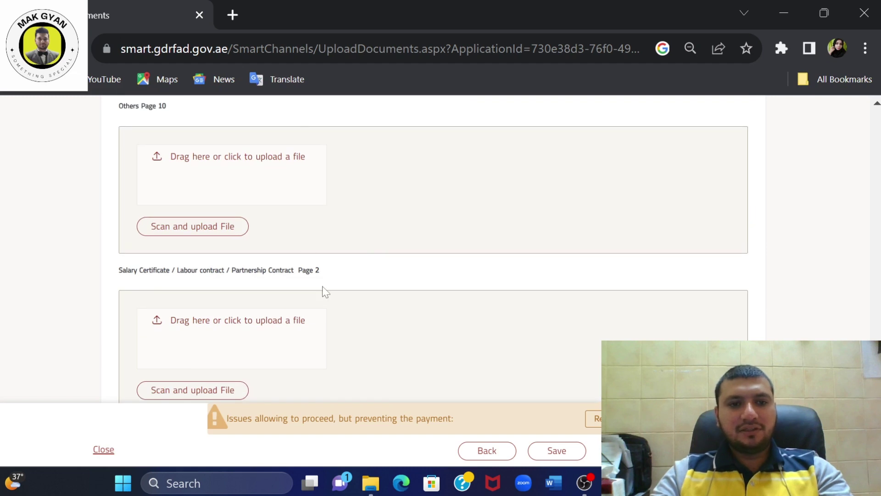
{"action": "scroll", "coordinate": [325, 292], "scroll_direction": "down", "scroll_amount": 2}
{"action": "scroll", "coordinate": [331, 218], "scroll_direction": "down", "scroll_amount": 2}
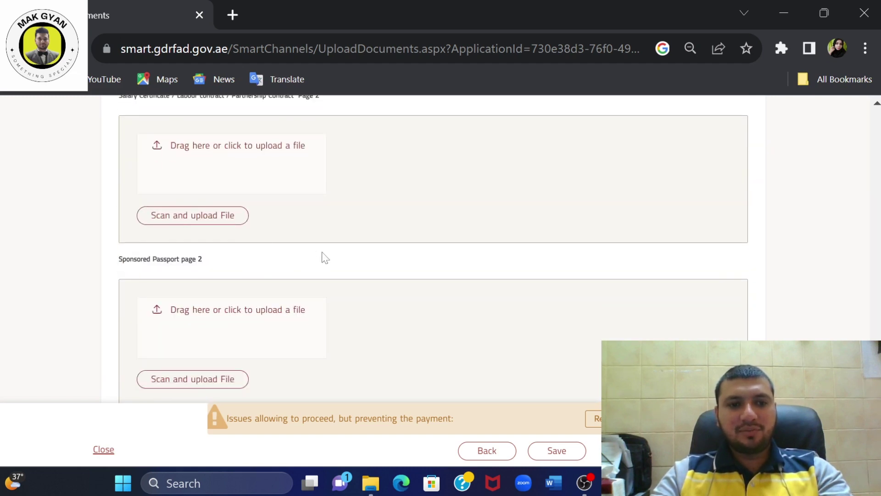
{"action": "scroll", "coordinate": [322, 254], "scroll_direction": "down", "scroll_amount": 4}
{"action": "scroll", "coordinate": [319, 239], "scroll_direction": "down", "scroll_amount": 2}
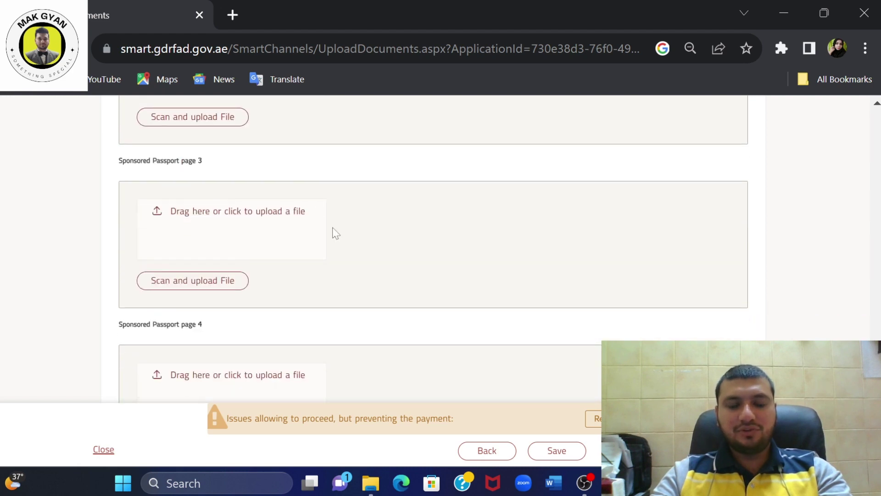
{"action": "scroll", "coordinate": [340, 235], "scroll_direction": "down", "scroll_amount": 7}
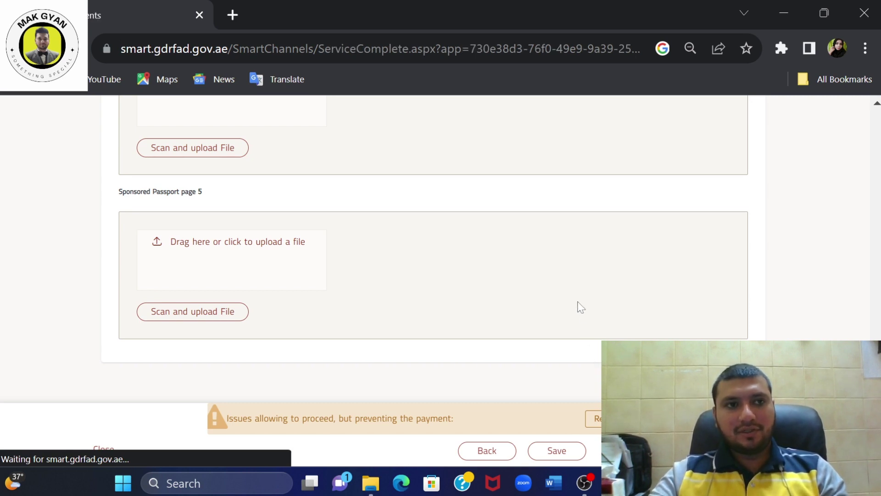
Scroll down to check the fee table totalling 335.75 AED, then back to the top.
{"action": "scroll", "coordinate": [594, 306], "scroll_direction": "down", "scroll_amount": 5}
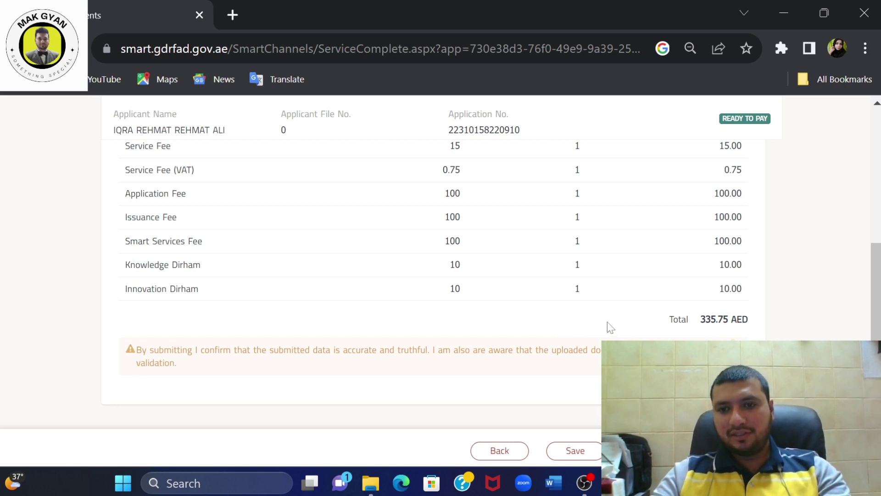
{"action": "scroll", "coordinate": [610, 327], "scroll_direction": "up", "scroll_amount": 6}
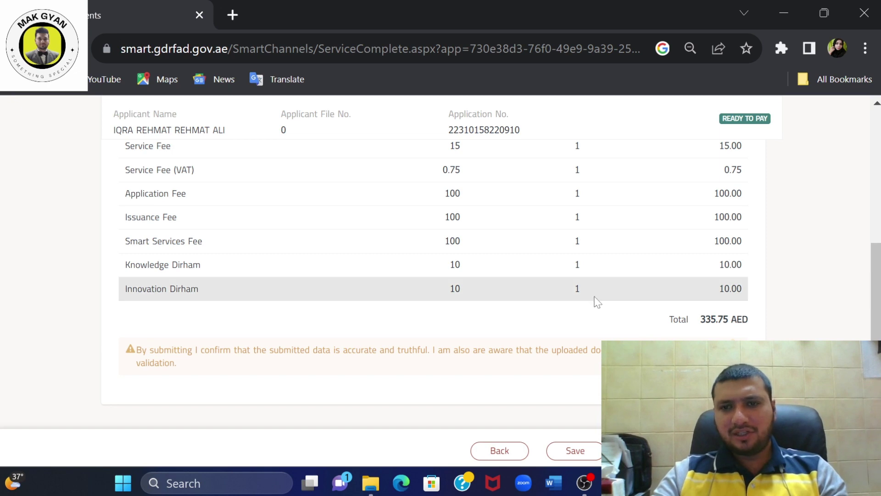
{"action": "scroll", "coordinate": [606, 322], "scroll_direction": "down", "scroll_amount": 1}
{"action": "scroll", "coordinate": [615, 325], "scroll_direction": "up", "scroll_amount": 7}
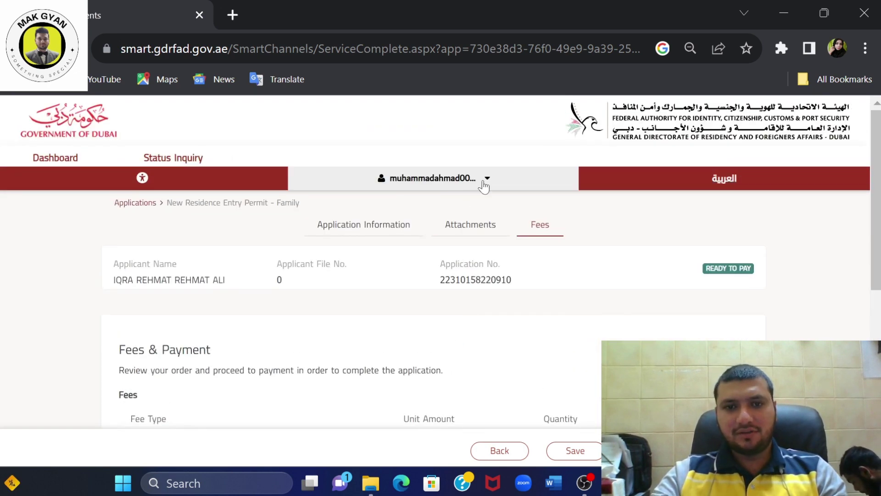
Delete the draft New Residence Entry Permit application from the account menu, confirming and dismissing the success notice.
{"action": "left_click", "coordinate": [487, 178]}
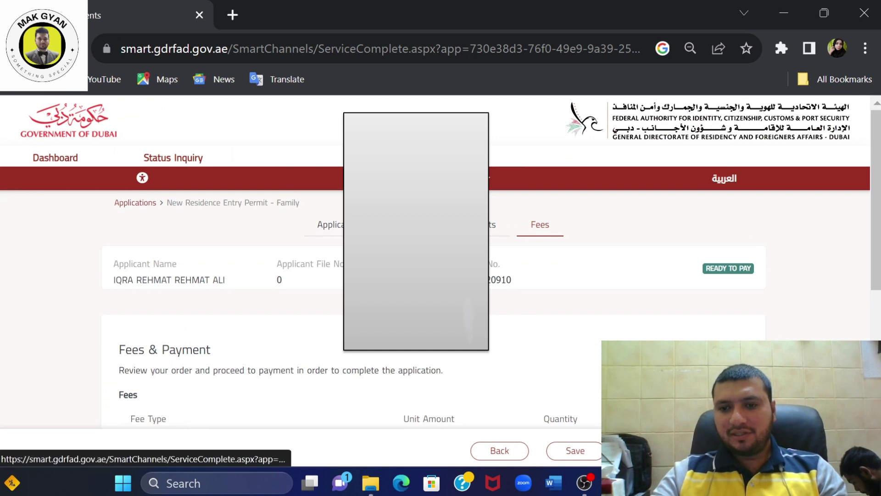
{"action": "left_click", "coordinate": [603, 340]}
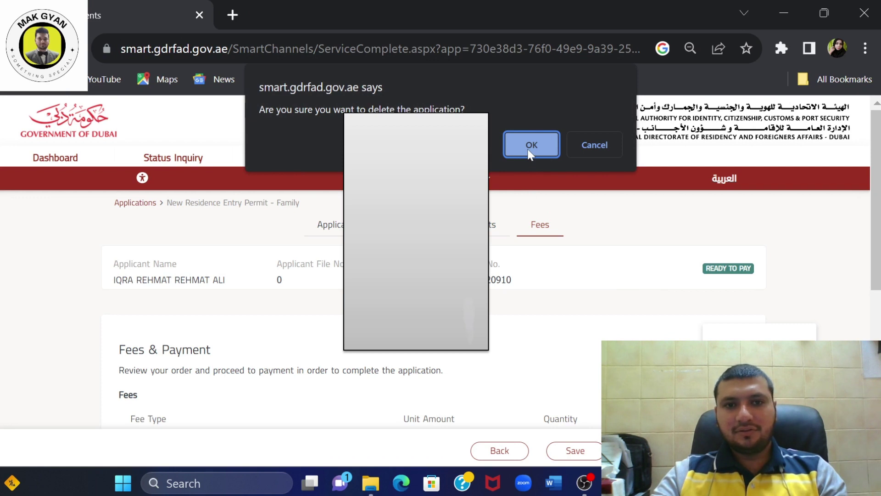
{"action": "left_click", "coordinate": [530, 147]}
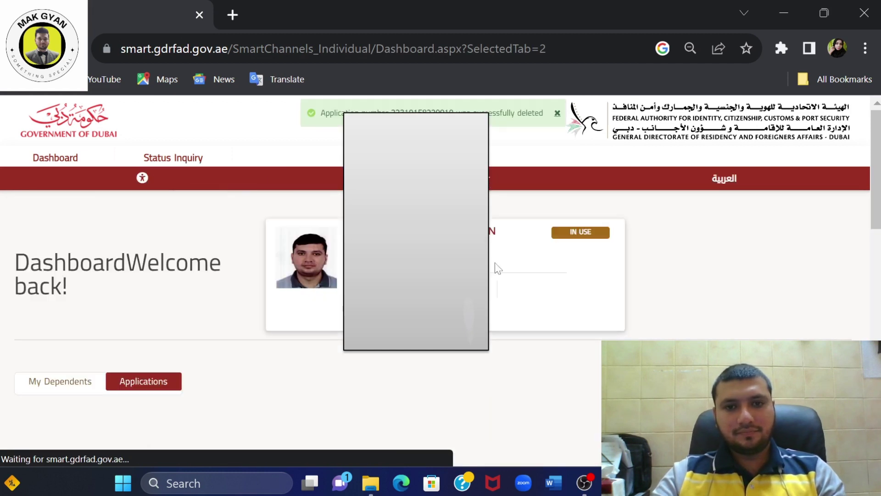
{"action": "left_click", "coordinate": [557, 180]}
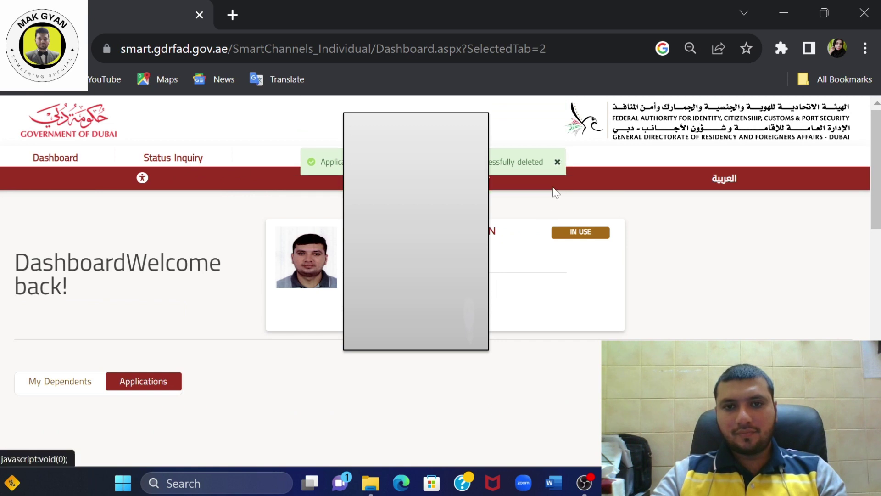